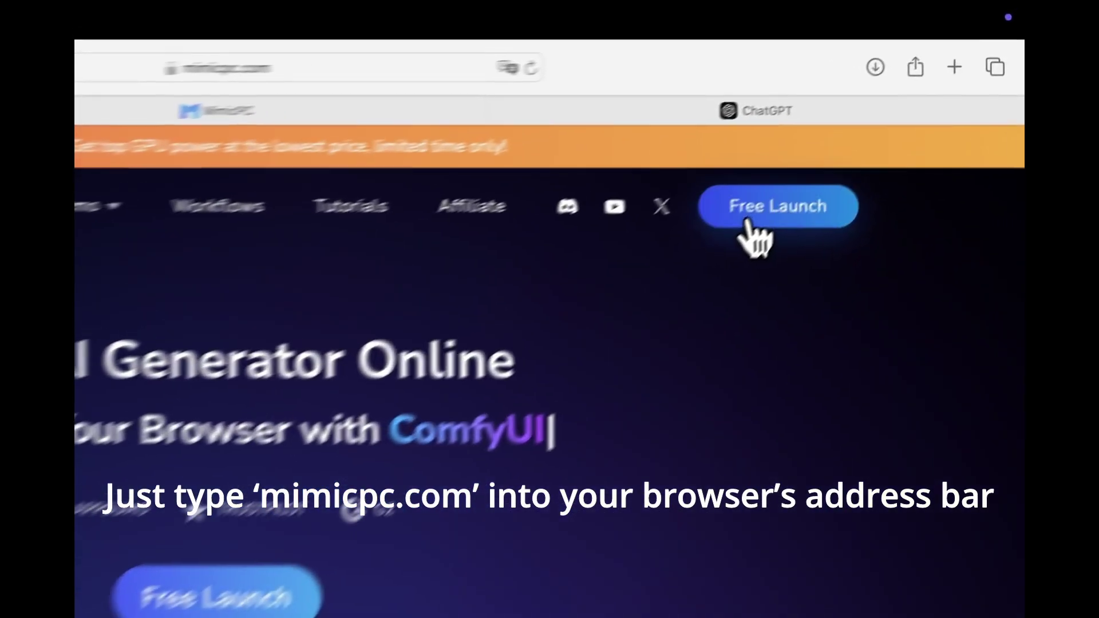
Load the MimicPC app platform dashboard with Auto1111 WebUI listed in a new tab
click(865, 133)
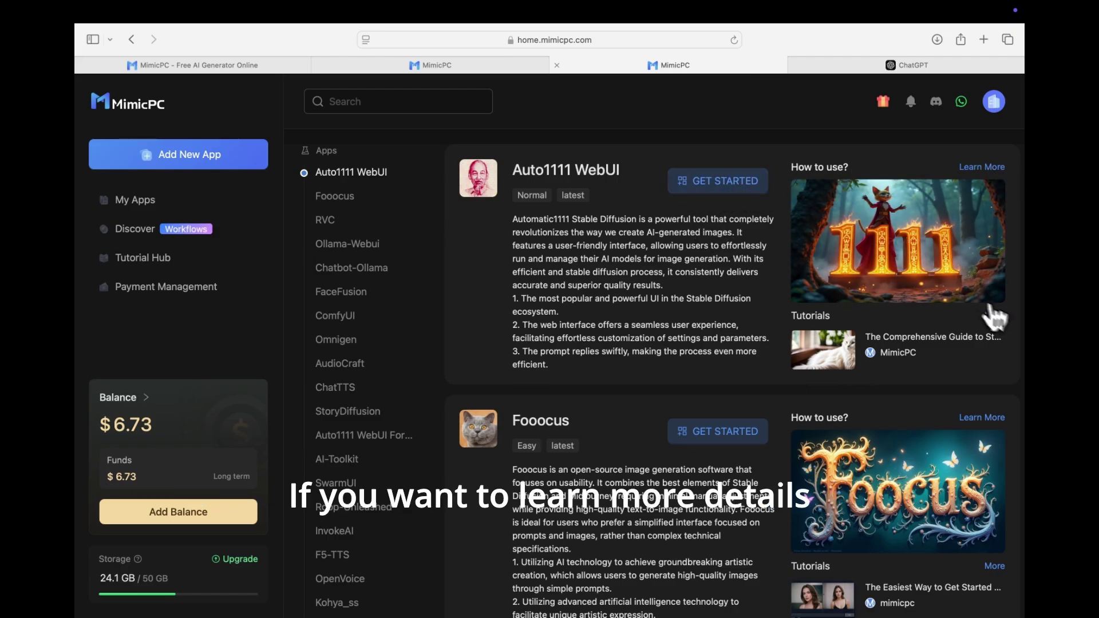
Give Auto1111 WebUI Large-pro hardware at the $1.19/h instant rate
click(722, 178)
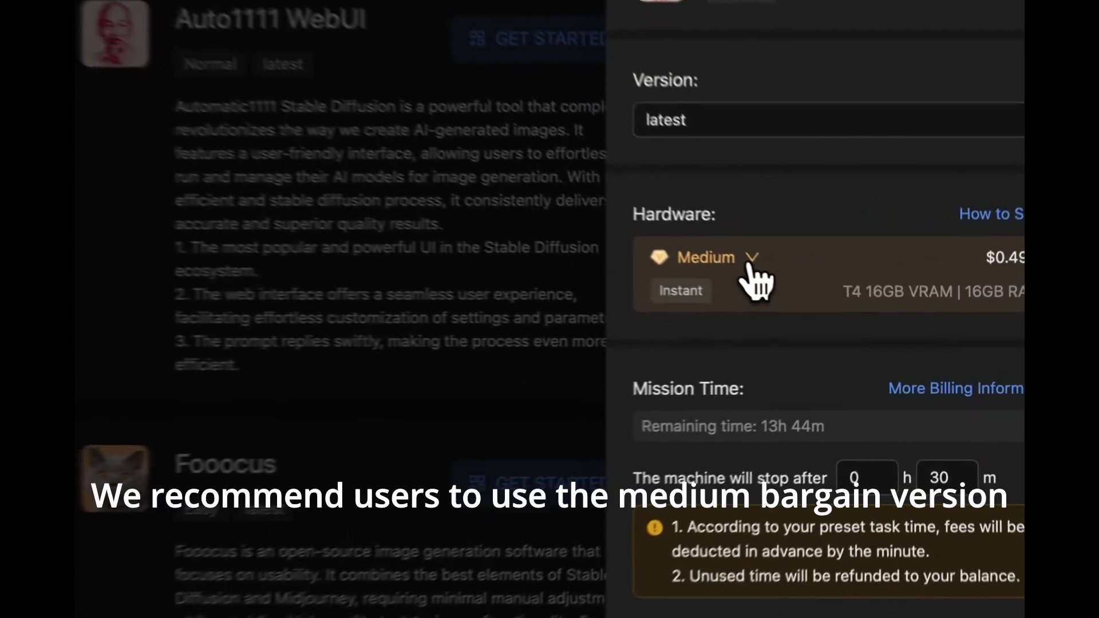
click(829, 312)
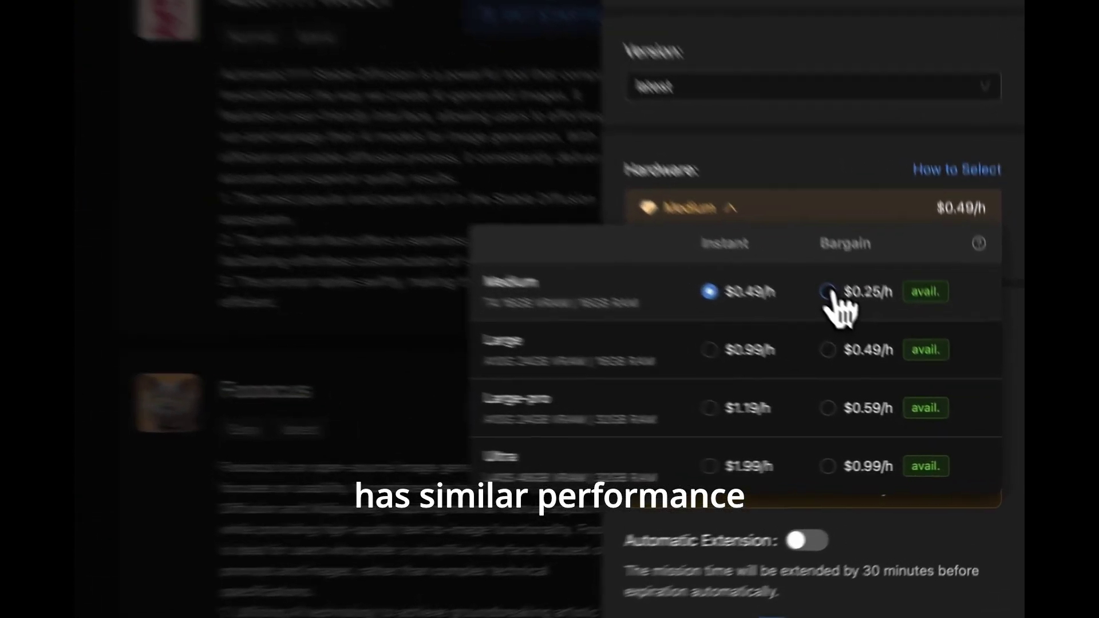
click(904, 357)
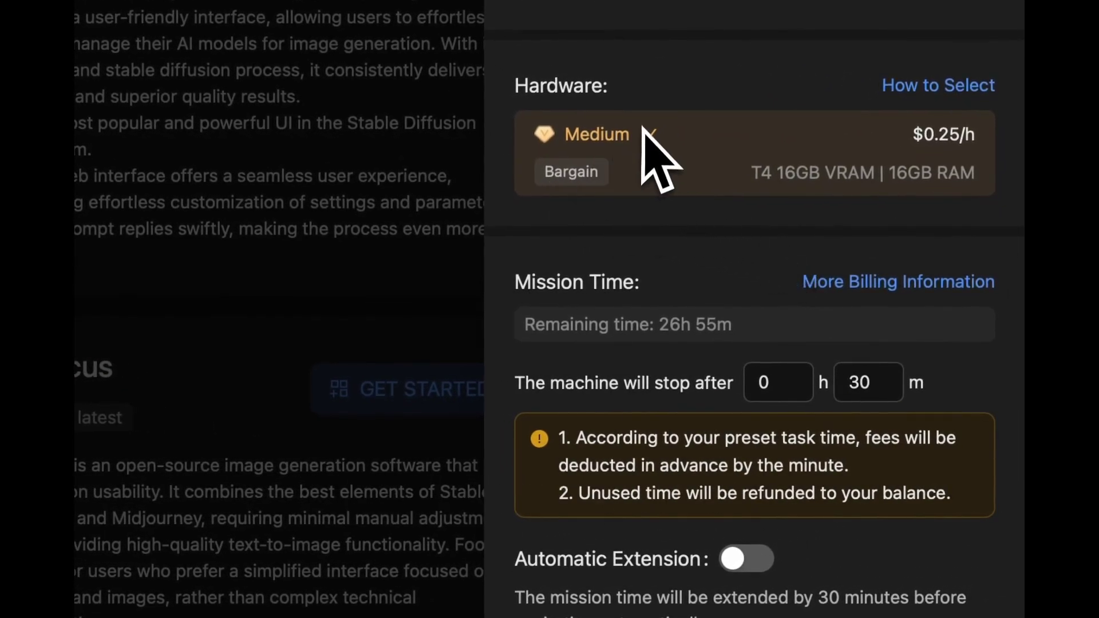
click(651, 144)
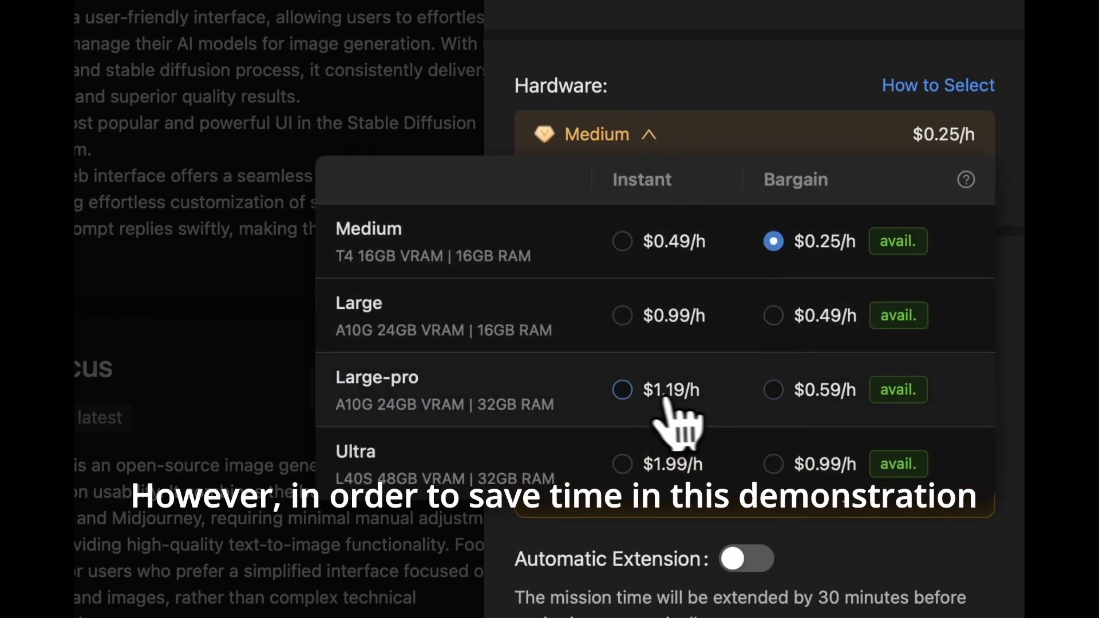
click(623, 391)
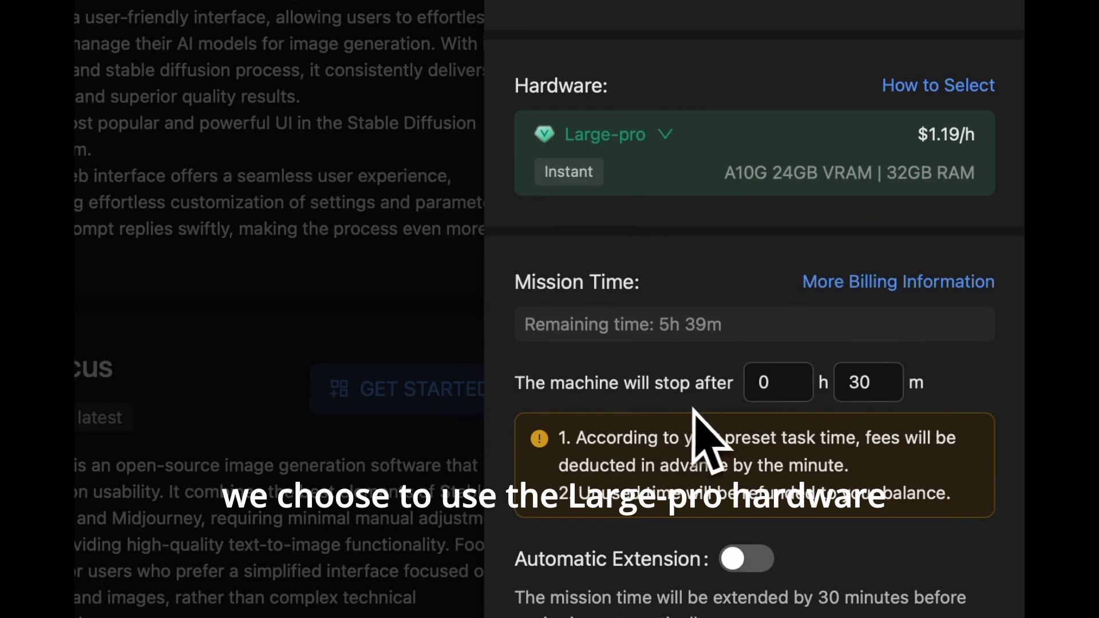
scroll(783, 465, down, 5)
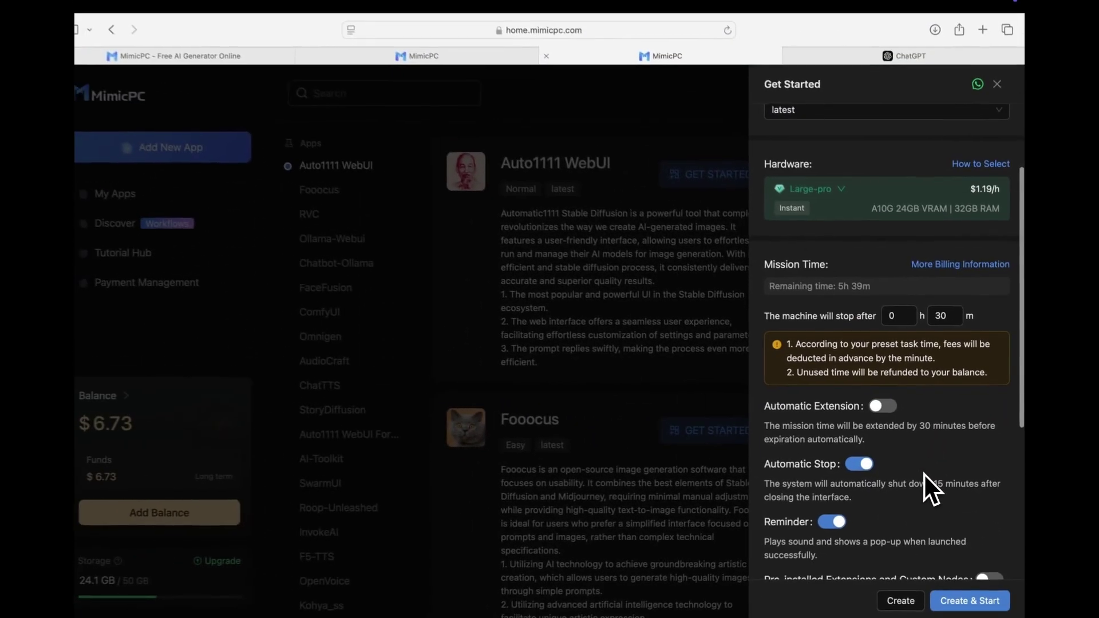
Scroll through the launched txt2img page loaded with the sdxl refiner 1.0 checkpoint
scroll(926, 475, down, 5)
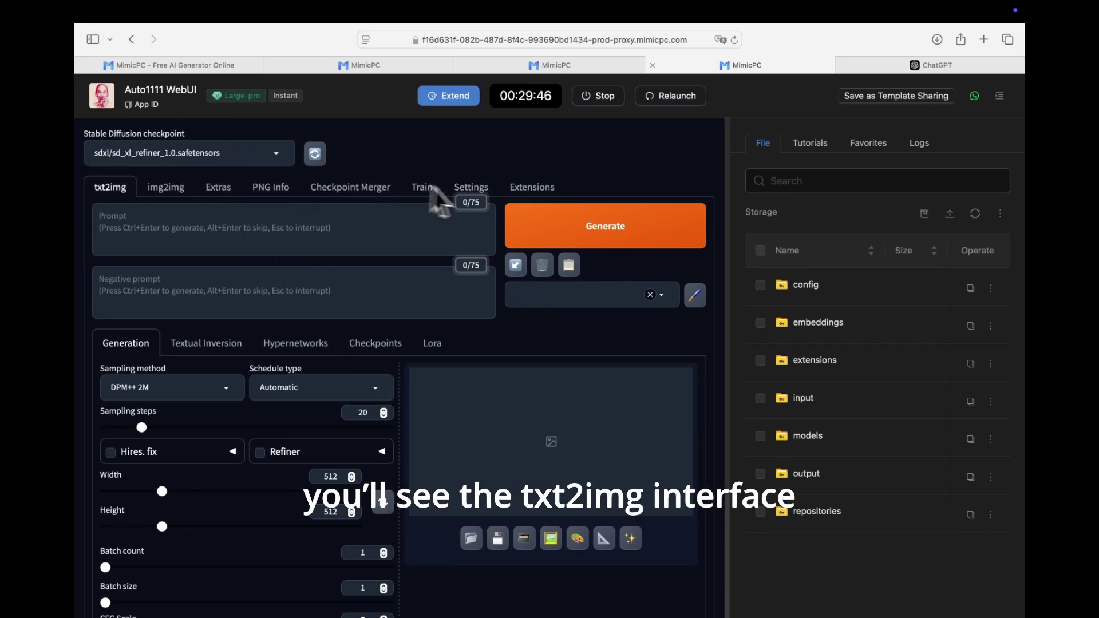
scroll(441, 352, down, 5)
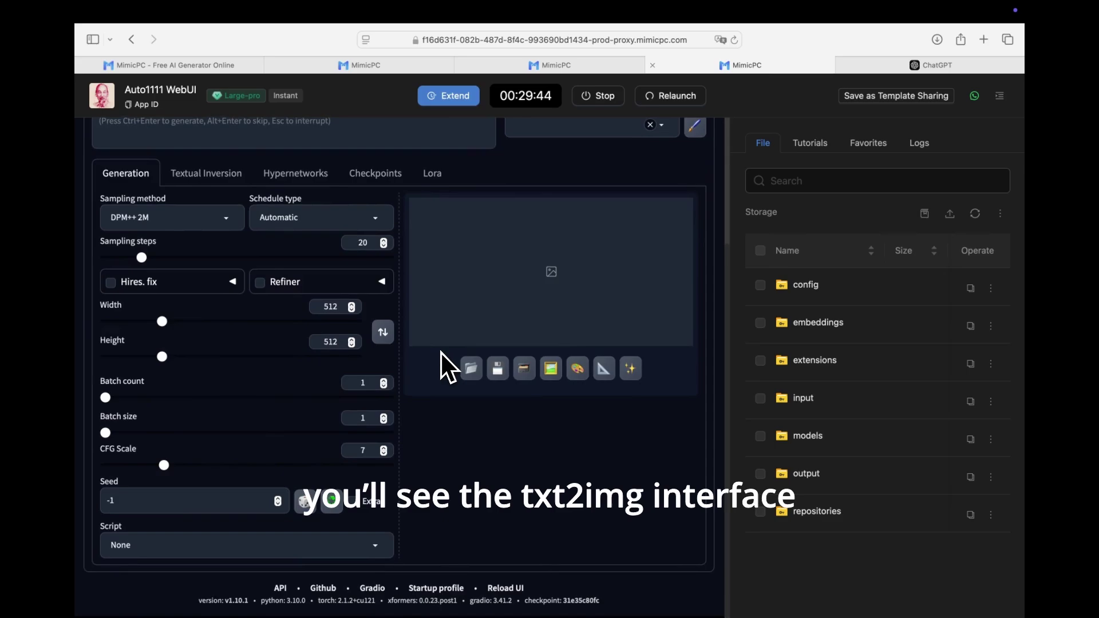
scroll(449, 366, up, 2)
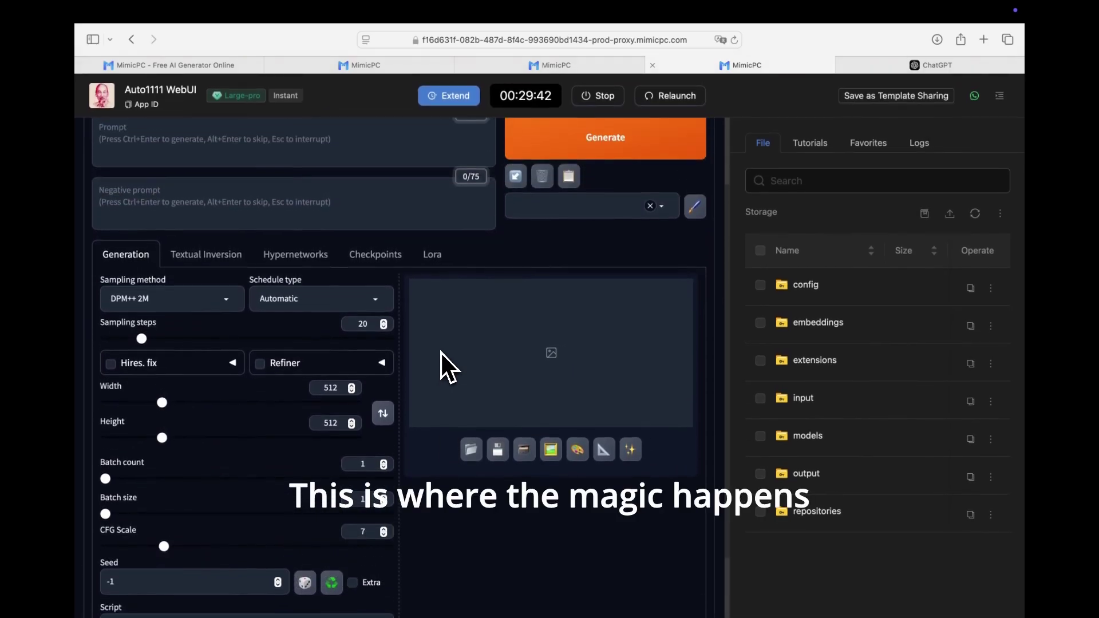
scroll(441, 352, up, 2)
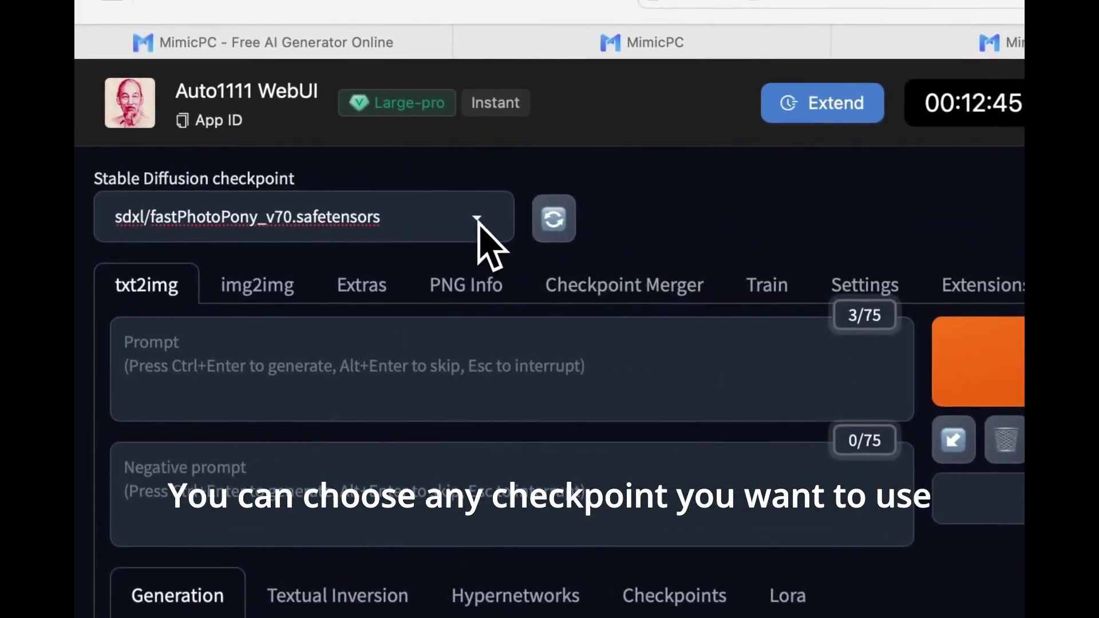
Keep fastPhotoPony_v70 and paste the red-dress castle prompt and its negative prompt
click(276, 153)
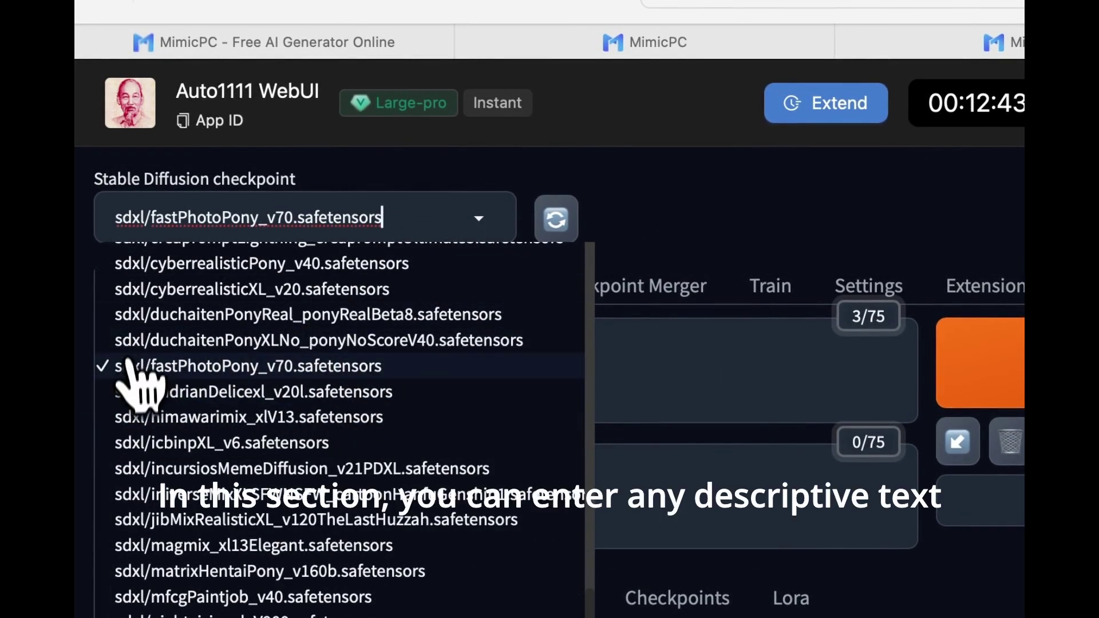
click(160, 375)
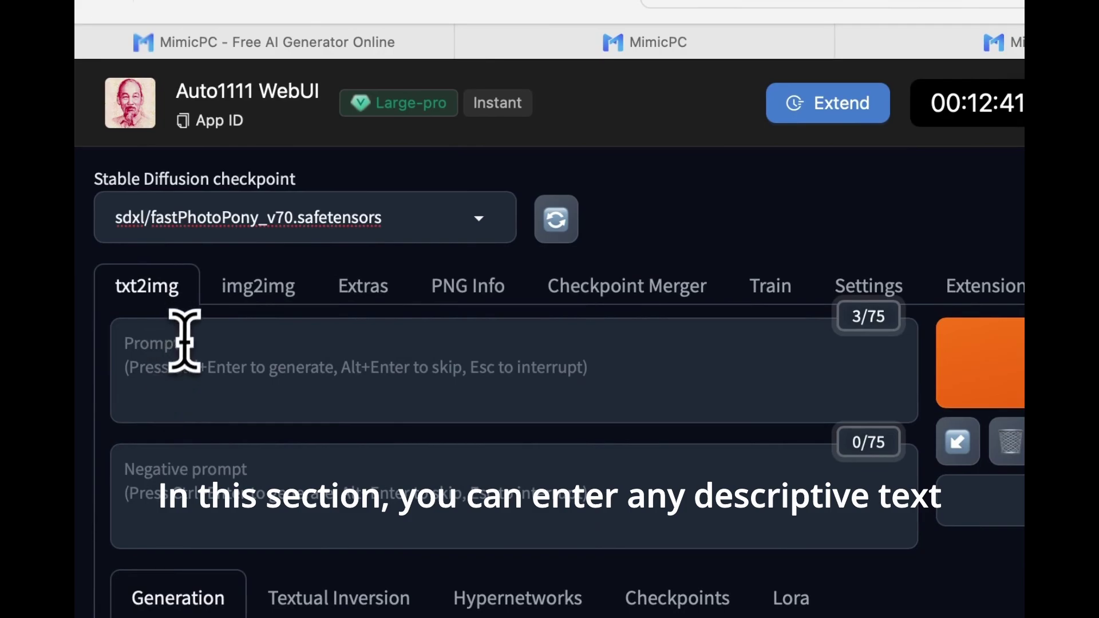
click(183, 353)
text(1 girl, long hair, red dress, standing in front of a castle'.)
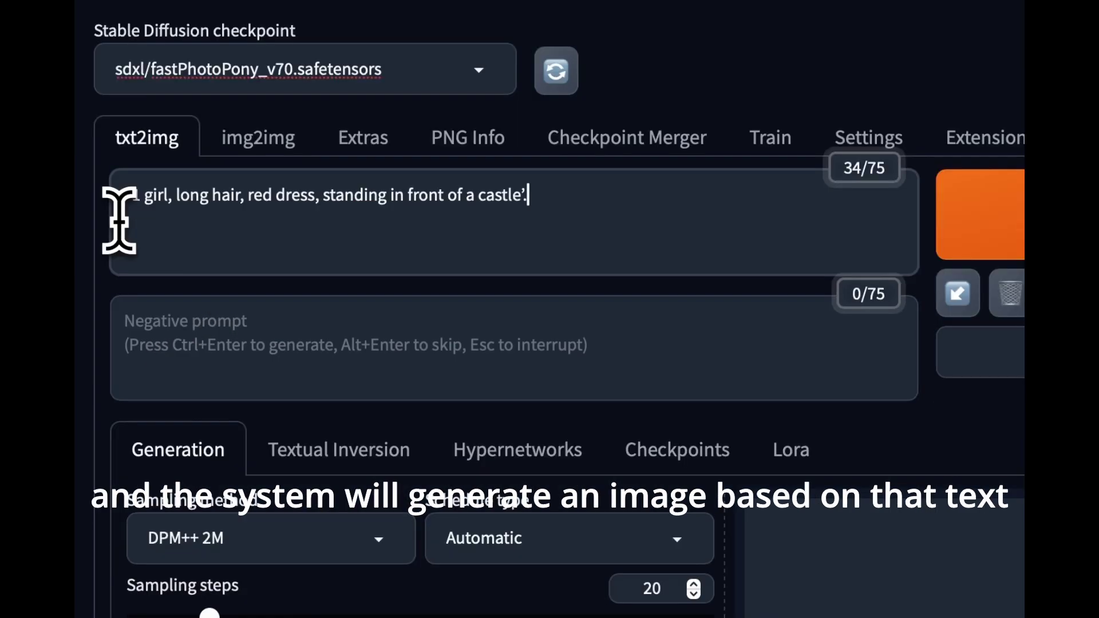
click(119, 325)
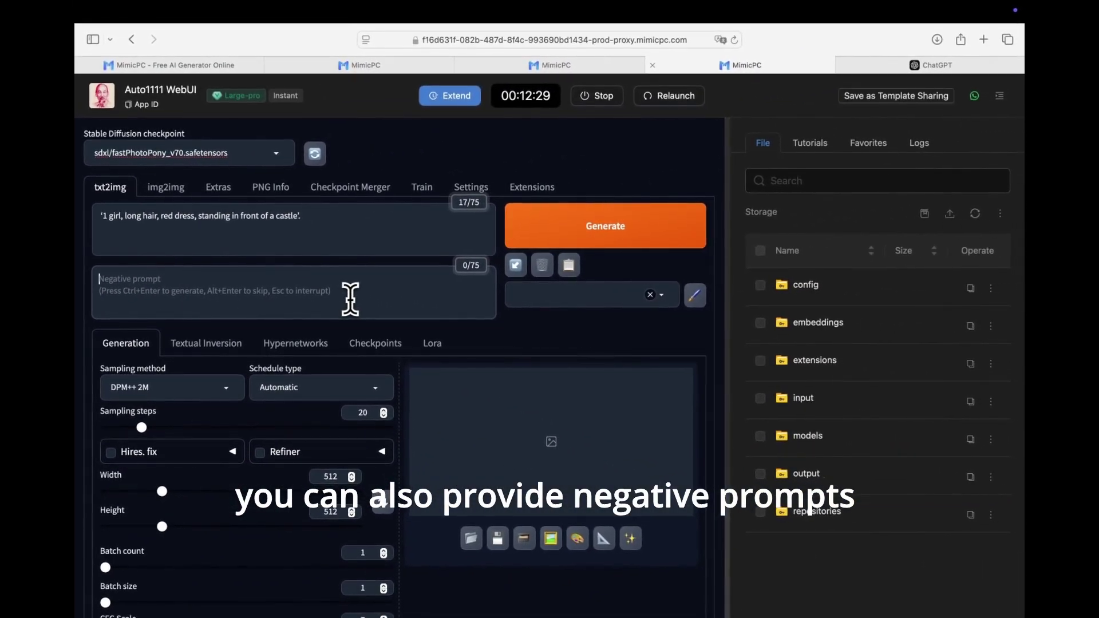
text(‘low quality, multiple girls, faceless’.)
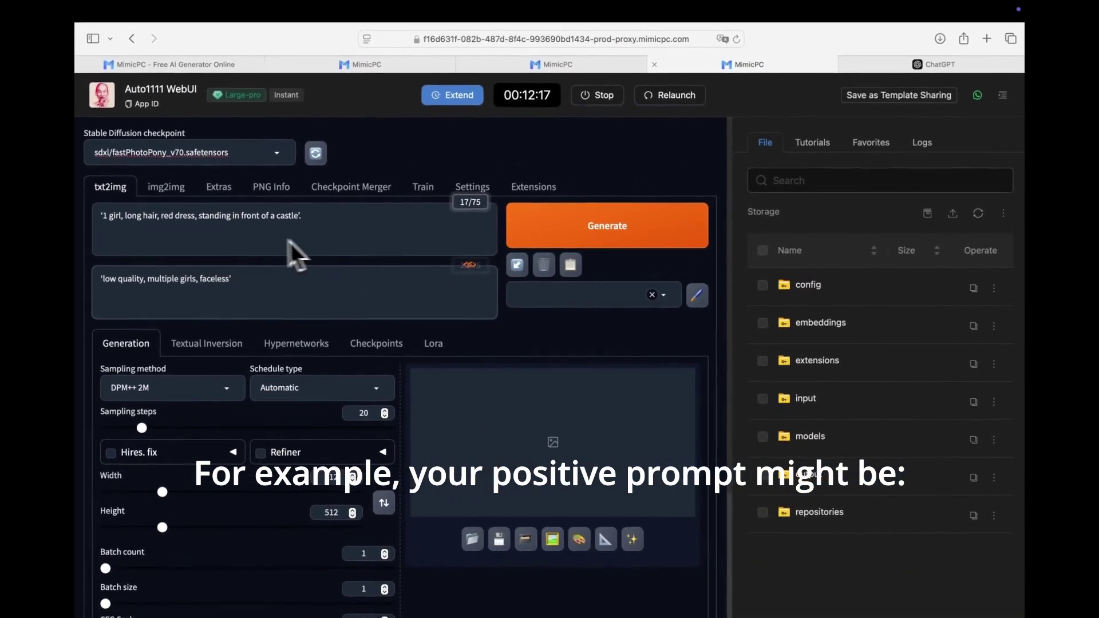
Use the Karras schedule, enable Hires. fix, and set sampling steps to 30
scroll(250, 312, down, 3)
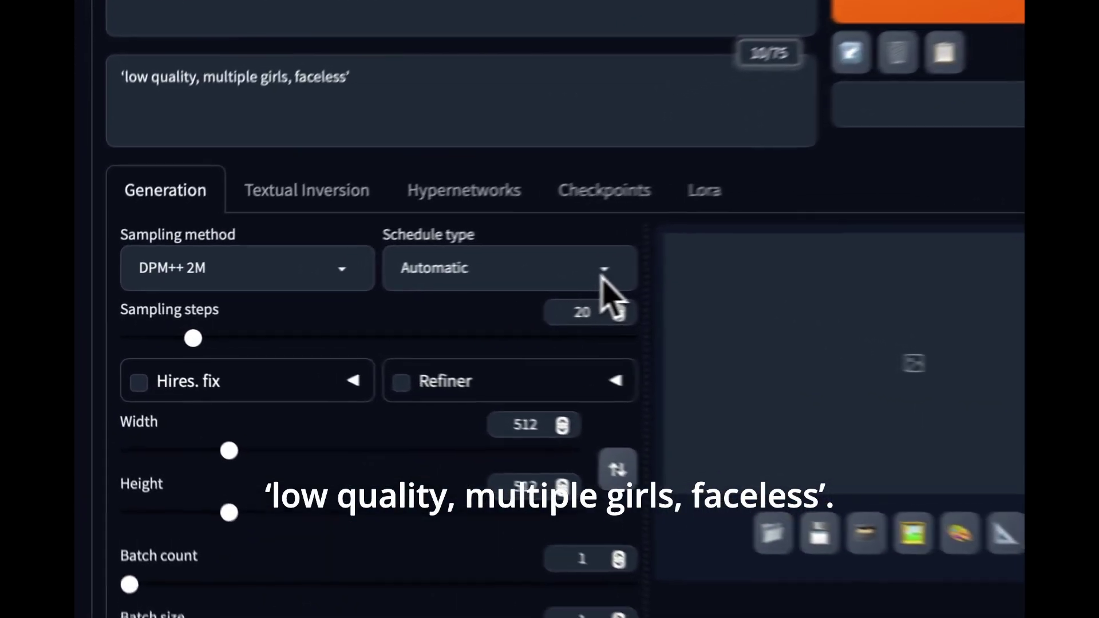
click(375, 296)
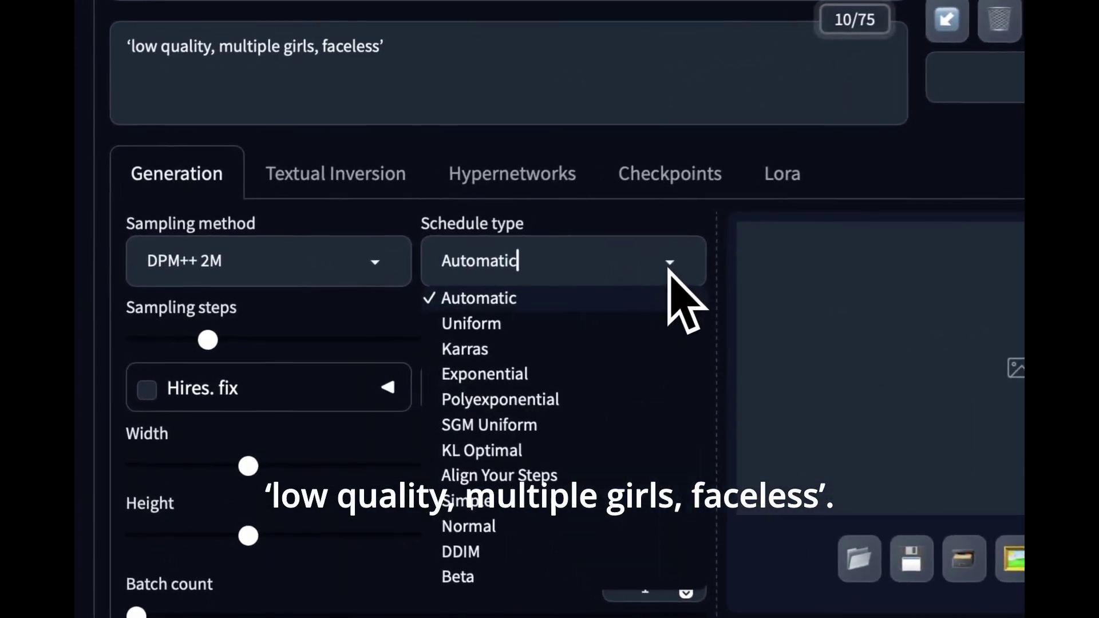
click(501, 349)
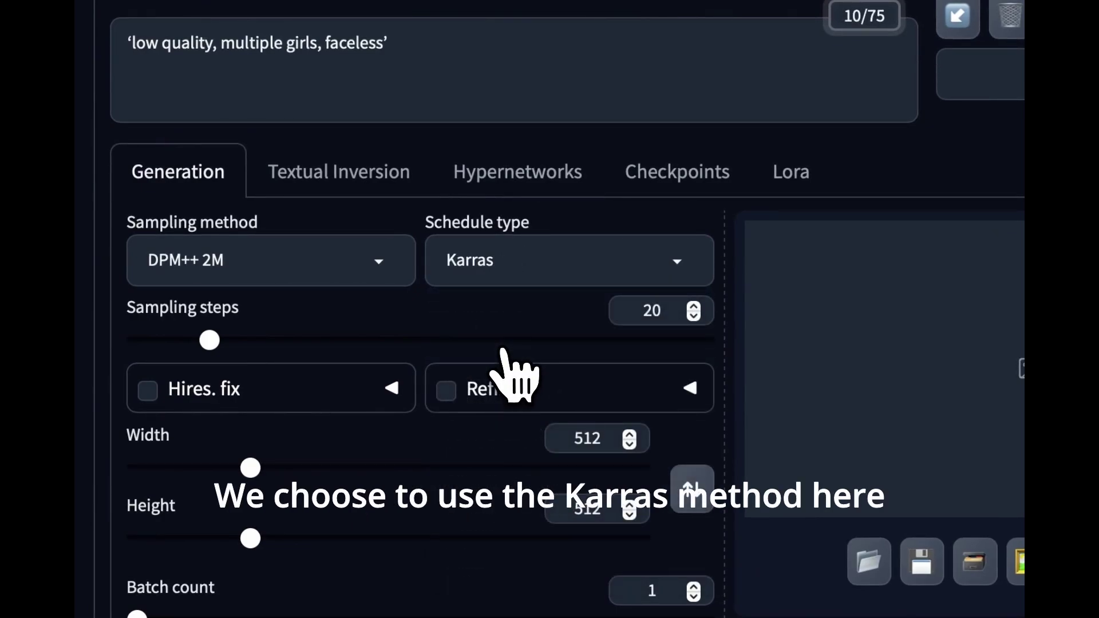
click(147, 390)
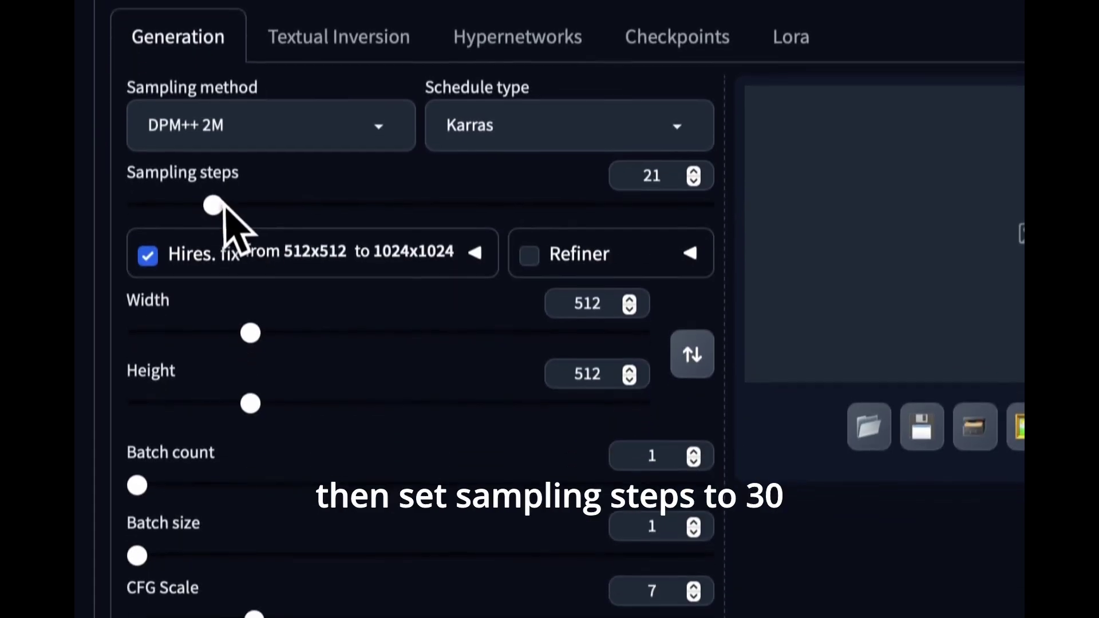
drag(216, 295, 259, 295)
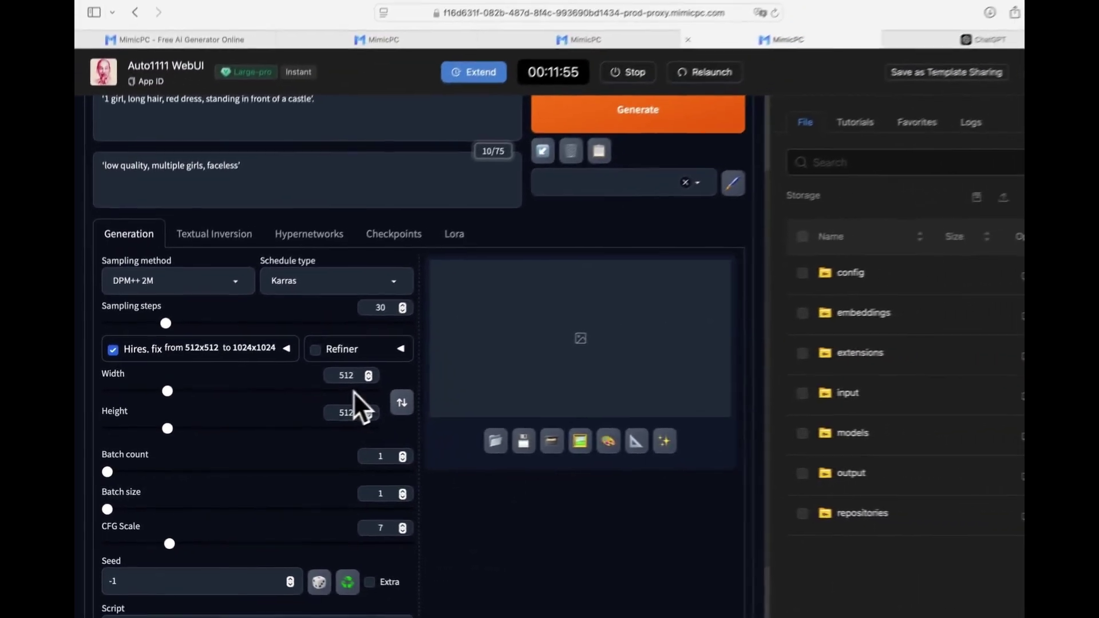
scroll(470, 431, up, 2)
Generate the long-haired girl in a red dress before a castle
scroll(470, 431, up, 1)
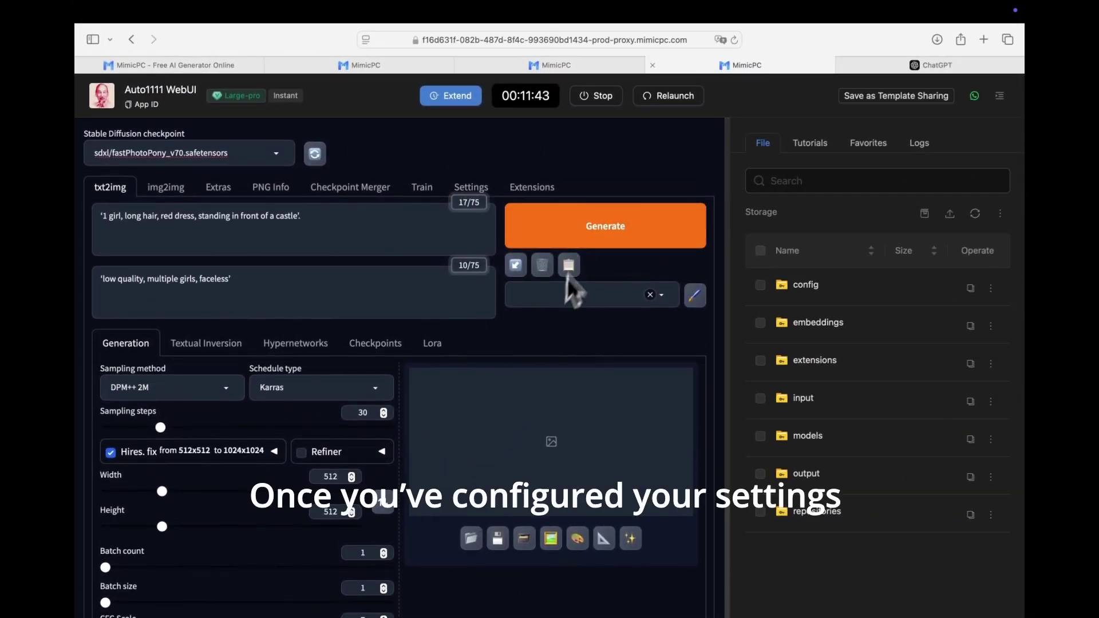
click(578, 242)
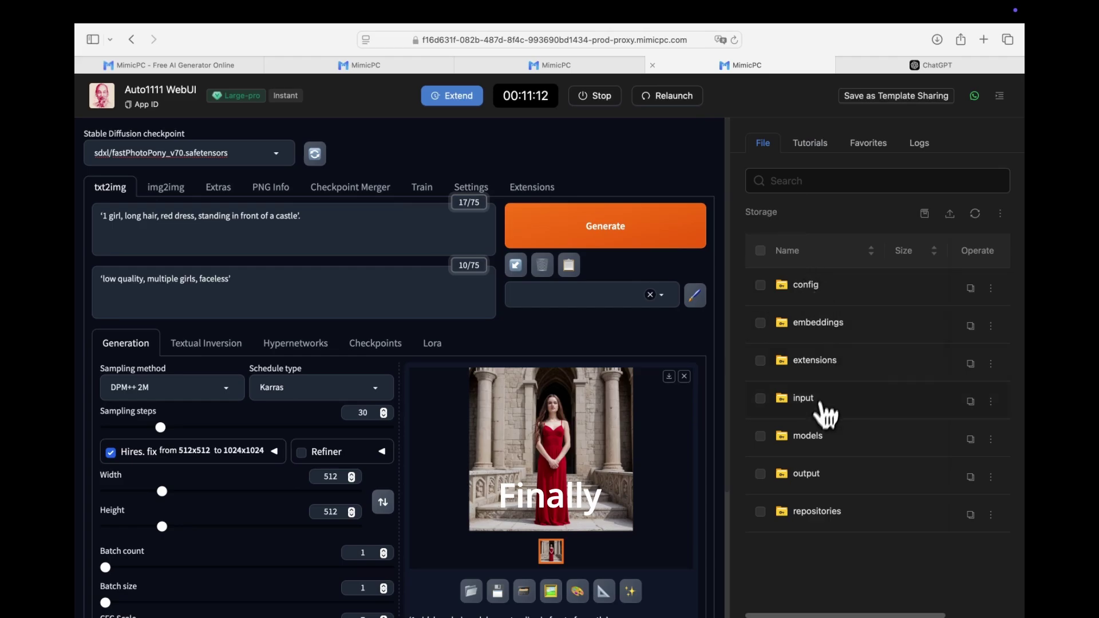
View 00000-2734733771.png full-size from output > txt2img > 2024-12-06
click(813, 472)
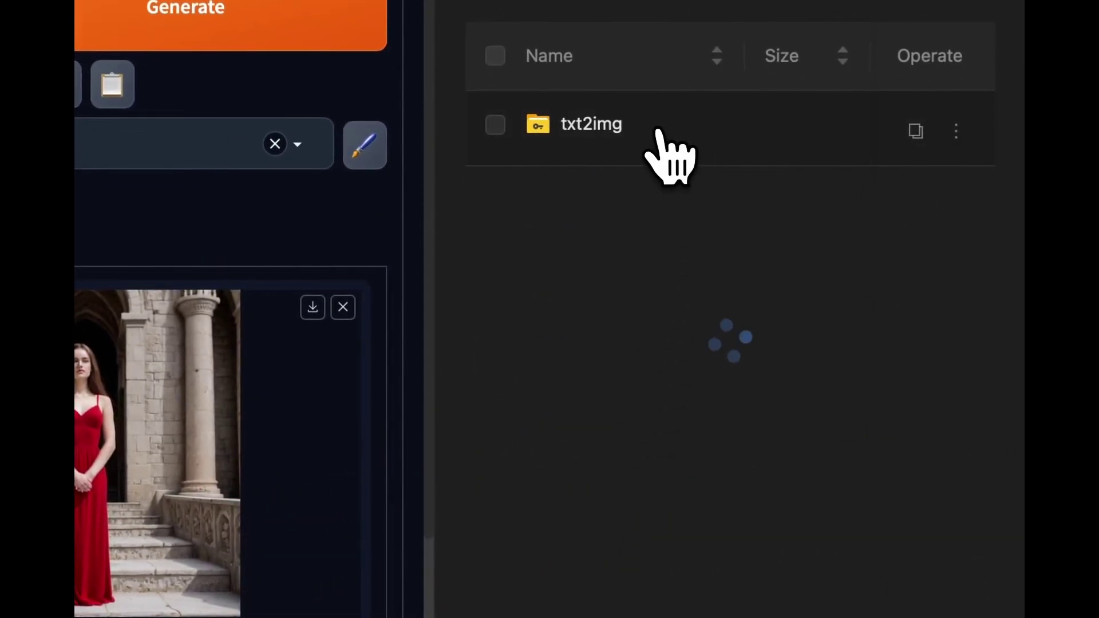
click(637, 132)
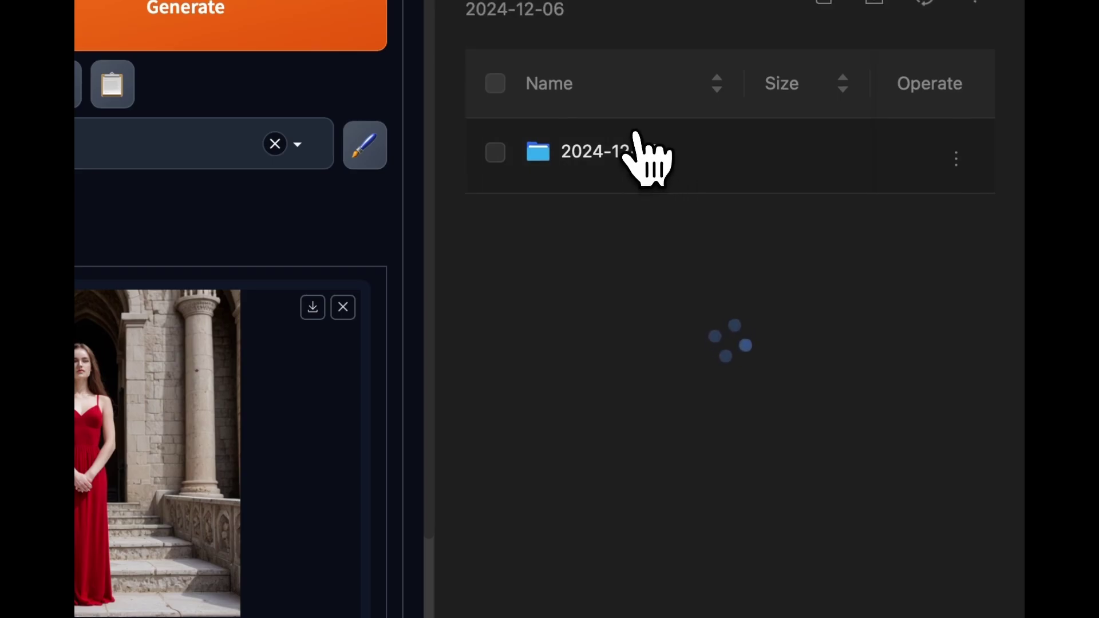
click(916, 159)
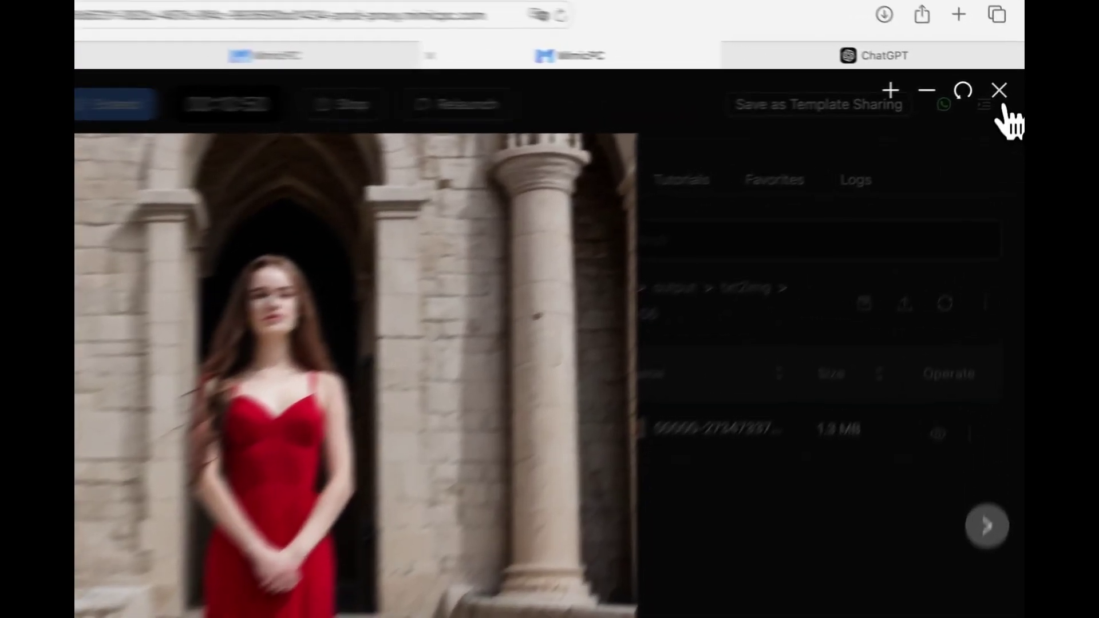
Close the full-size image viewer and return to the txt2img page
click(1009, 87)
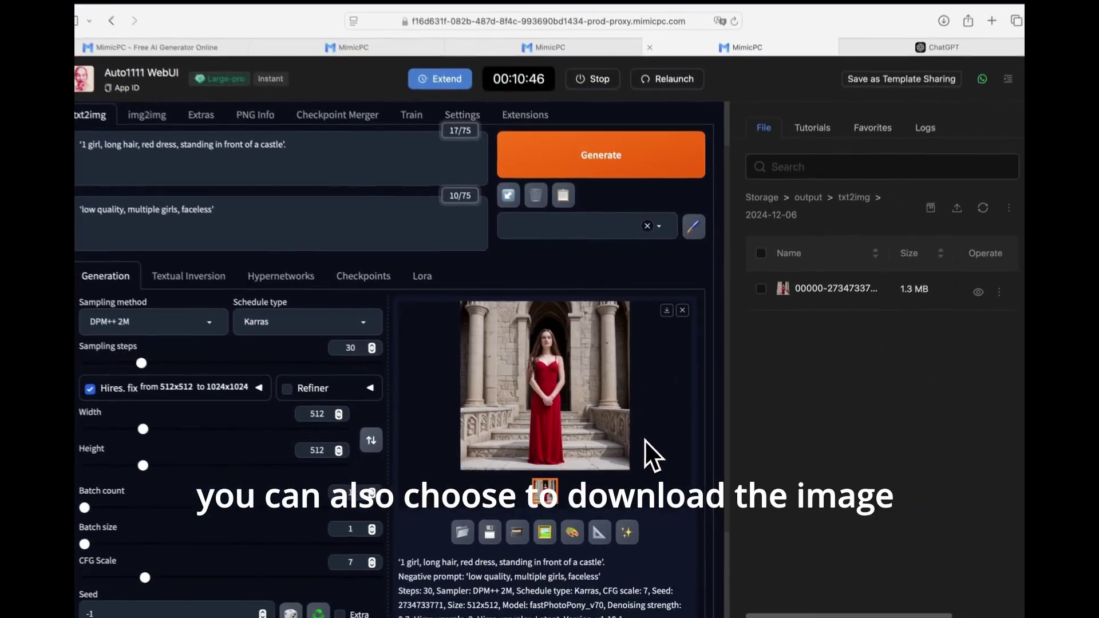
scroll(648, 446, down, 3)
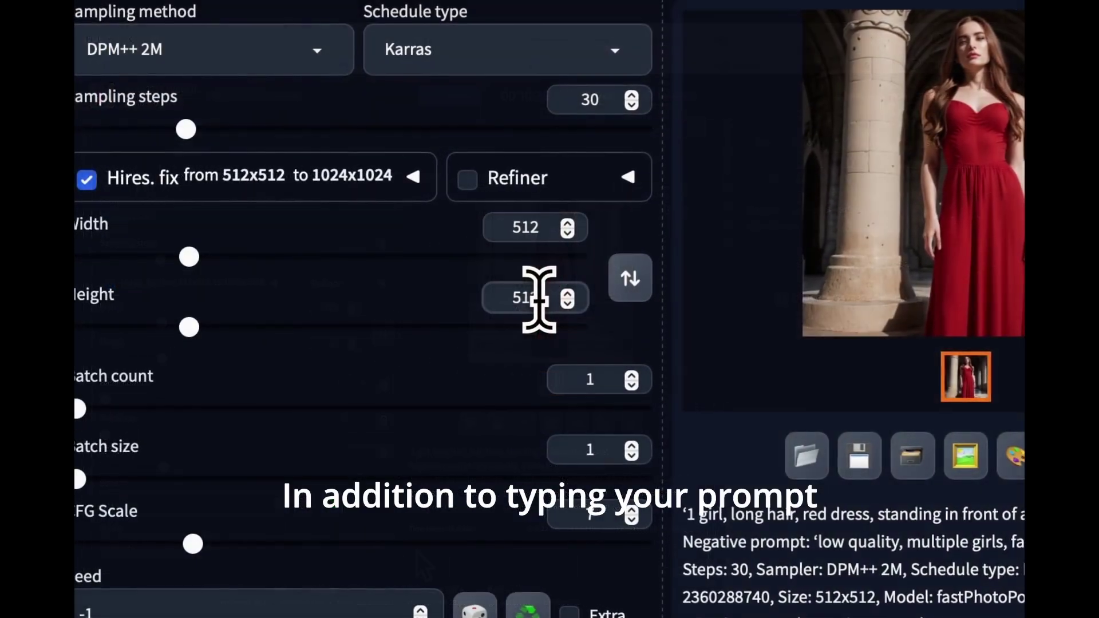
Set the height to 768 and generate a taller 512x768 portrait
key(BackSpace)
key(BackSpace)
text(768)
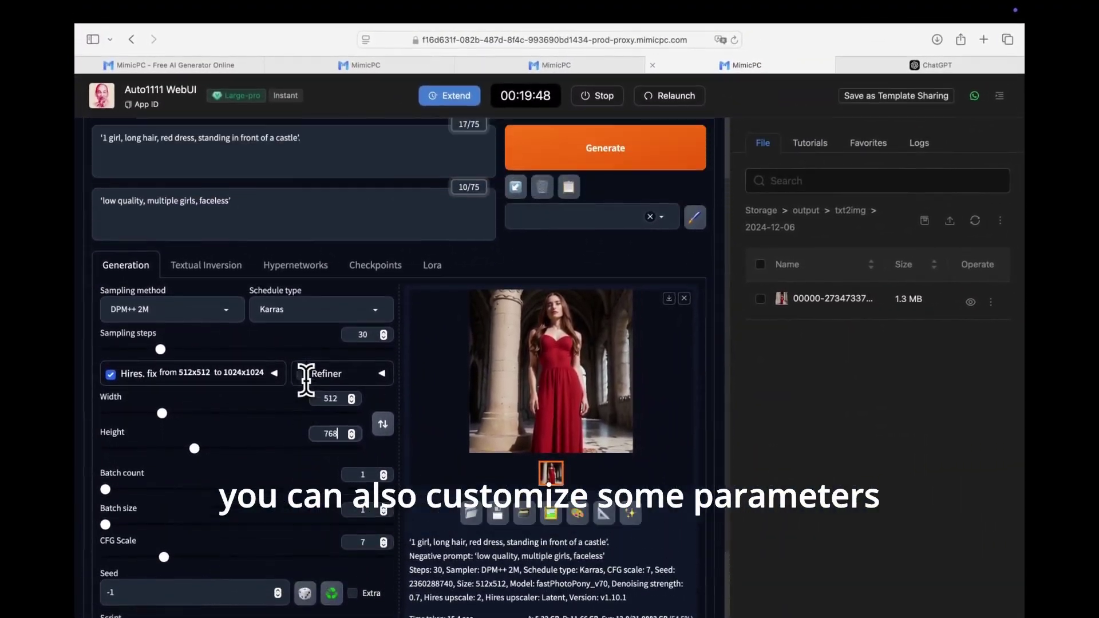
scroll(306, 379, up, 1)
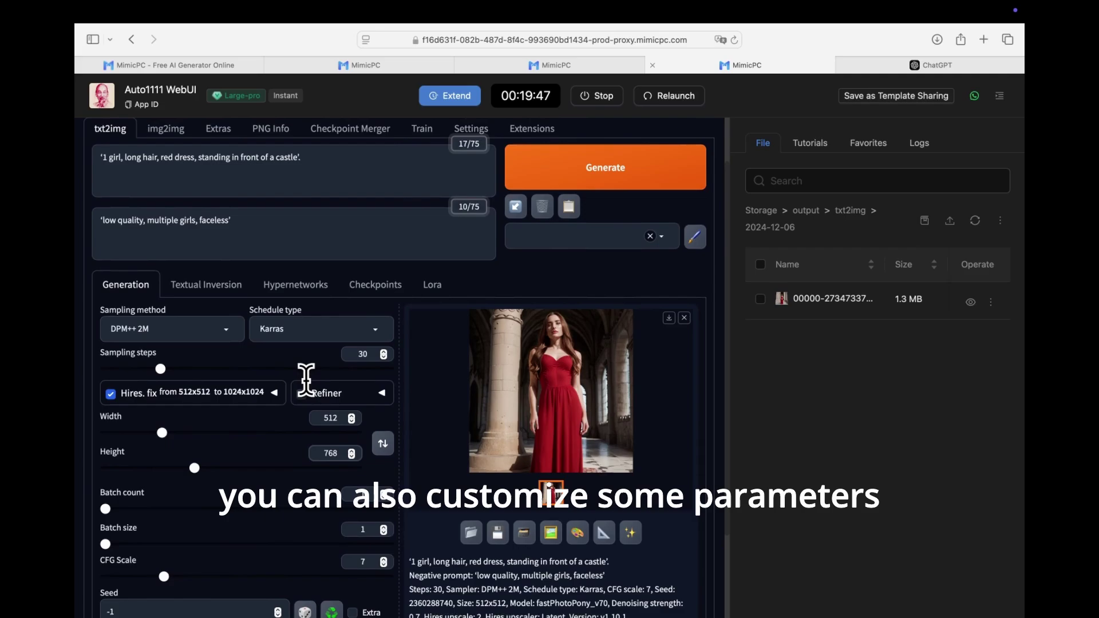
scroll(306, 379, up, 2)
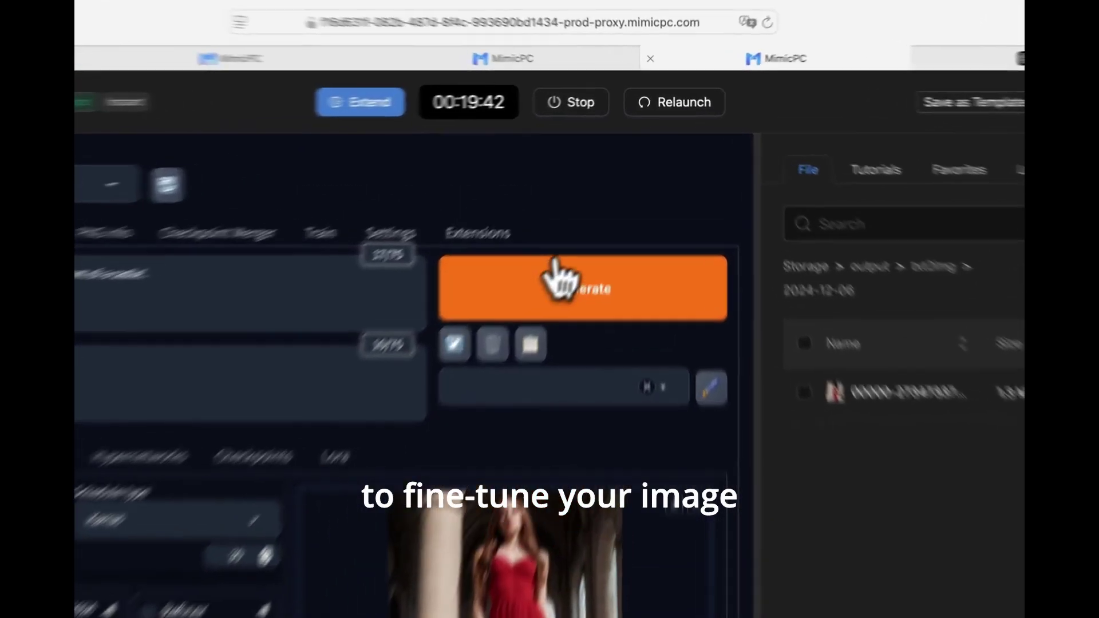
click(582, 171)
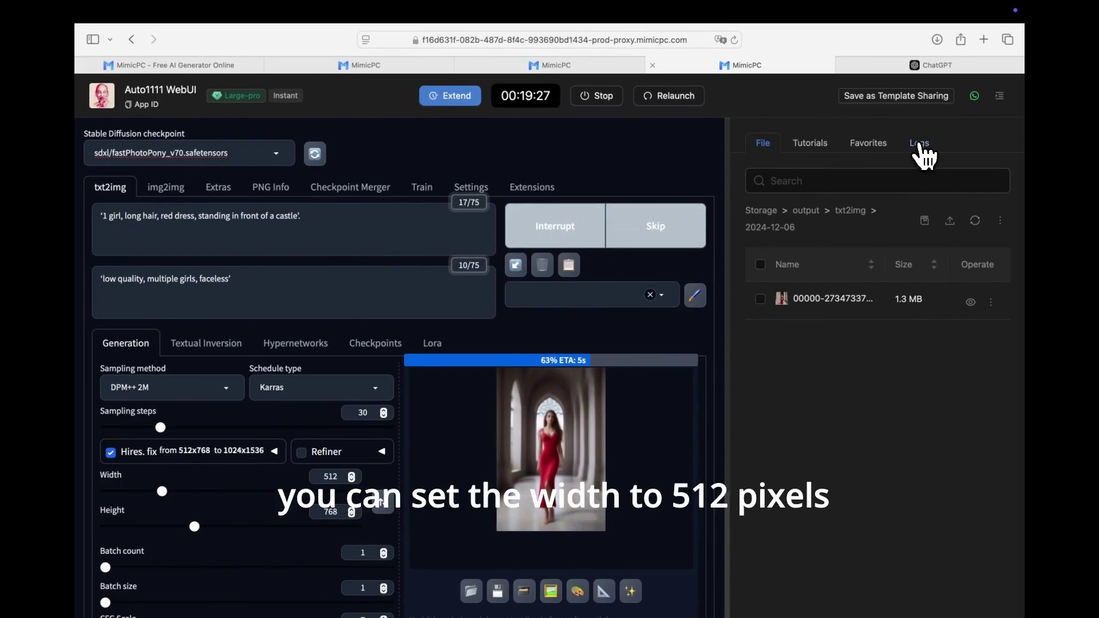
scroll(567, 438, down, 4)
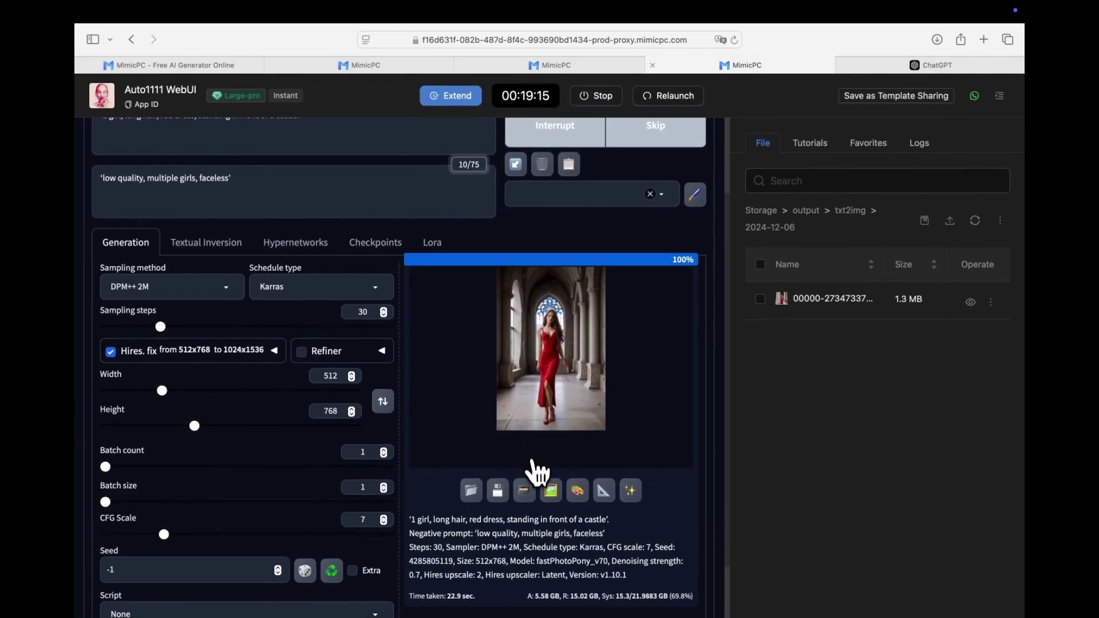
Pick a different checkpoint and generate a new red-gown castle image
scroll(516, 306, up, 4)
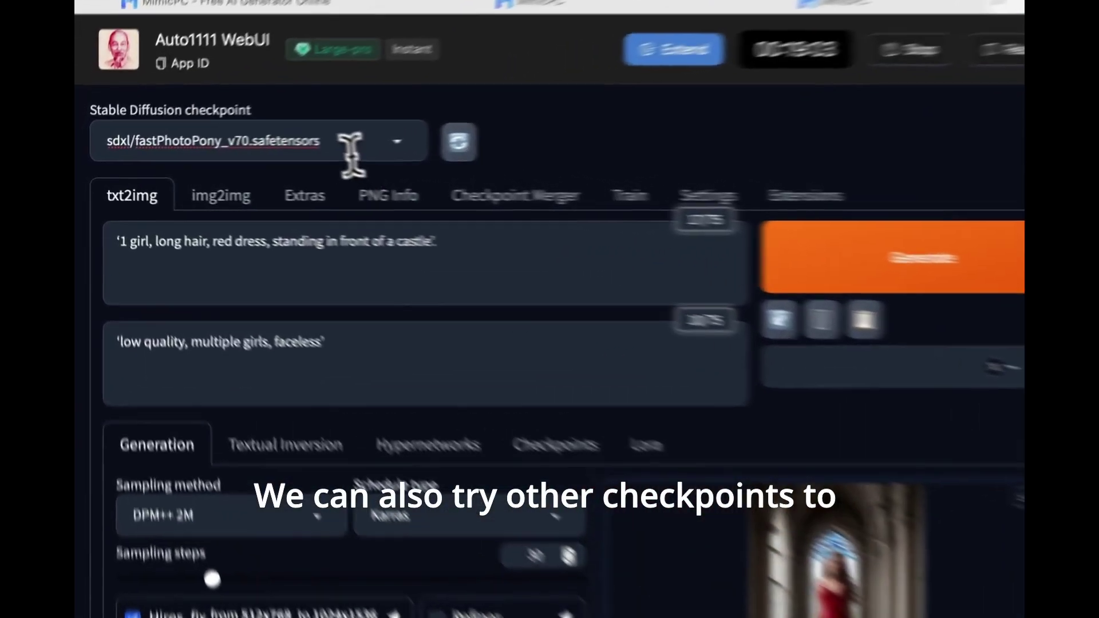
click(351, 150)
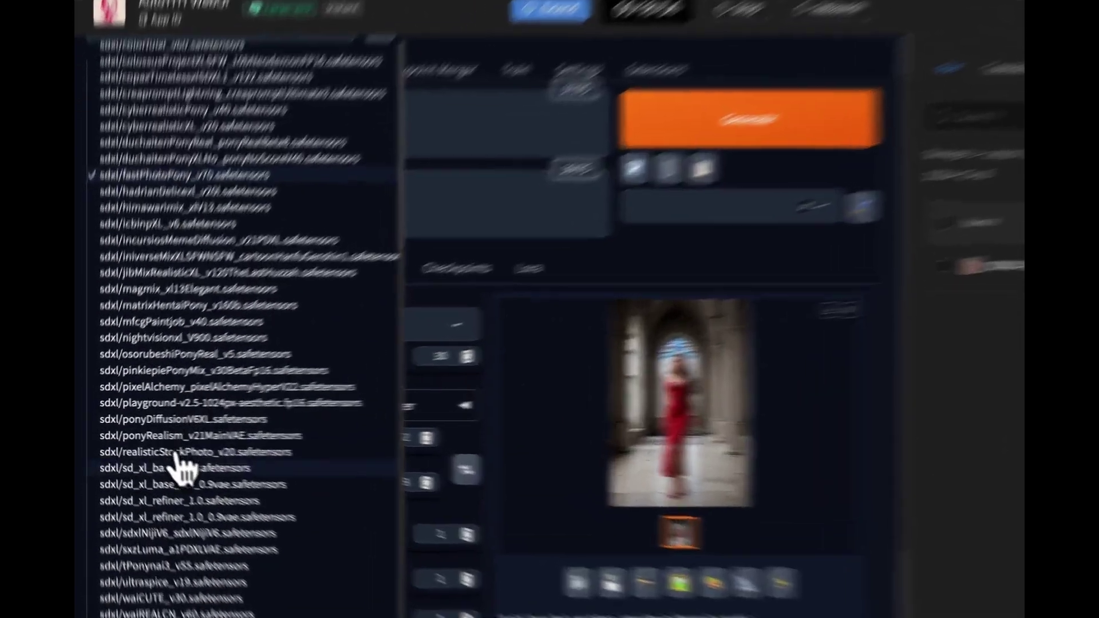
click(156, 496)
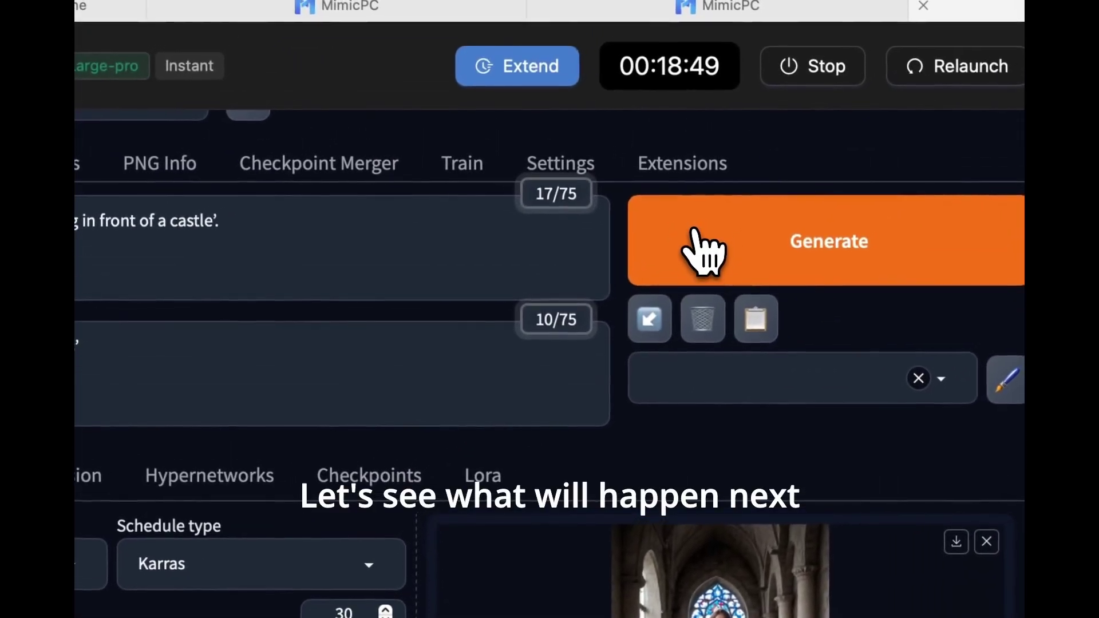
click(695, 238)
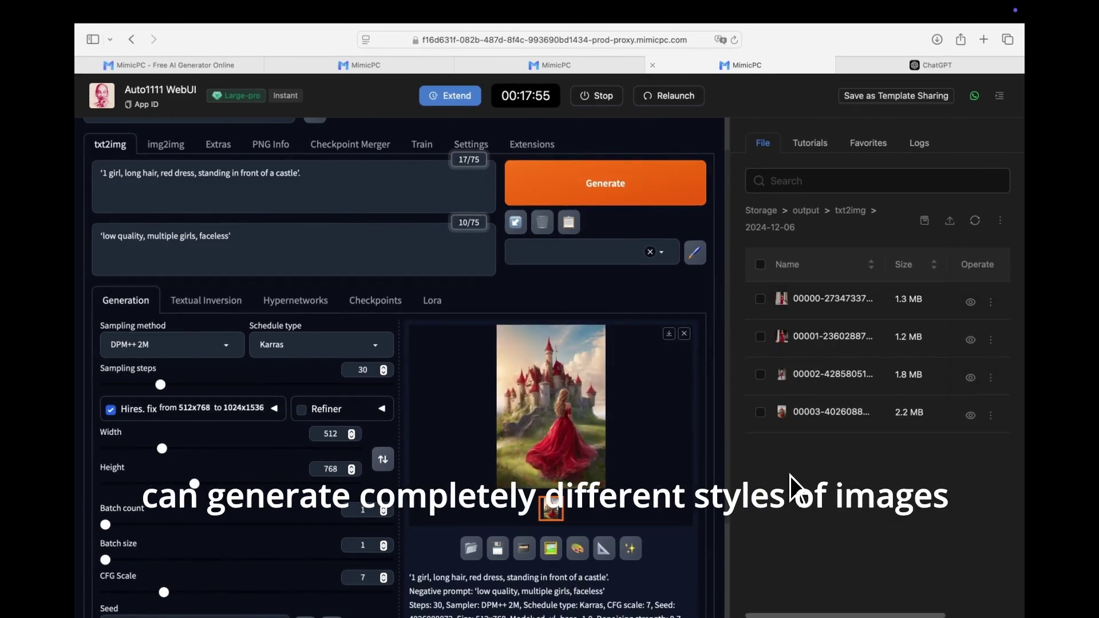
Tick the checkboxes of all four txt2img output images in the file list
scroll(659, 498, down, 3)
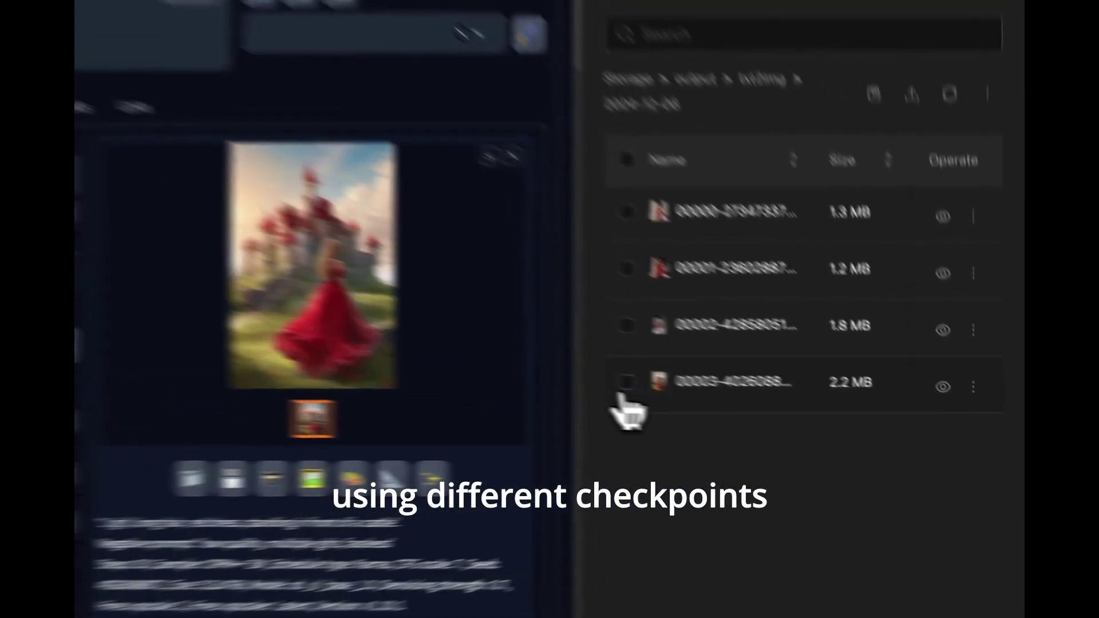
click(760, 412)
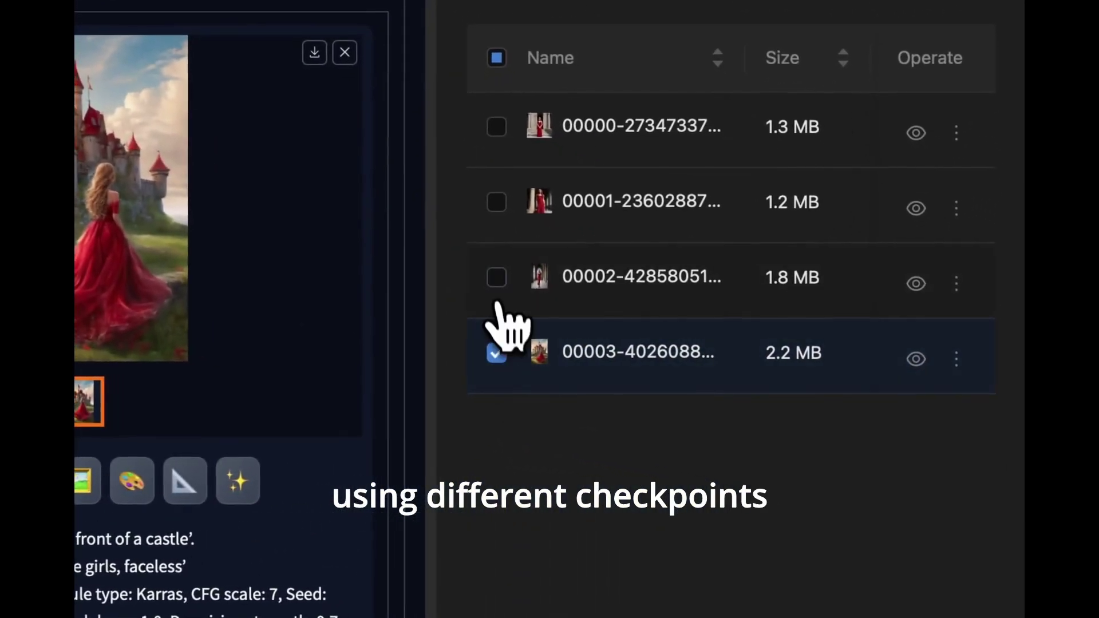
click(496, 278)
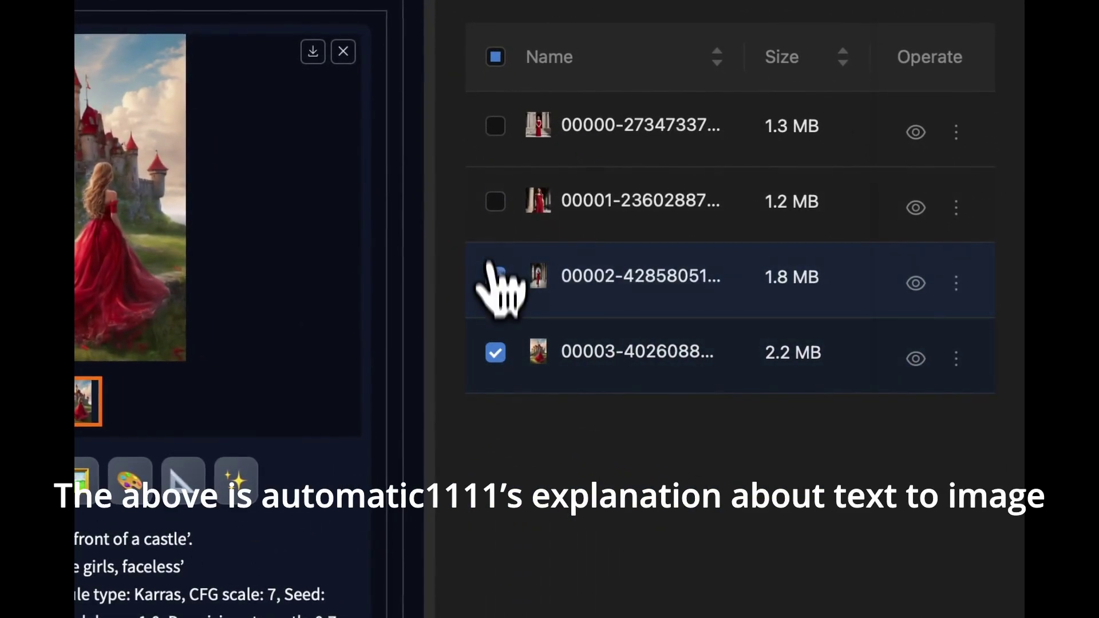
click(495, 126)
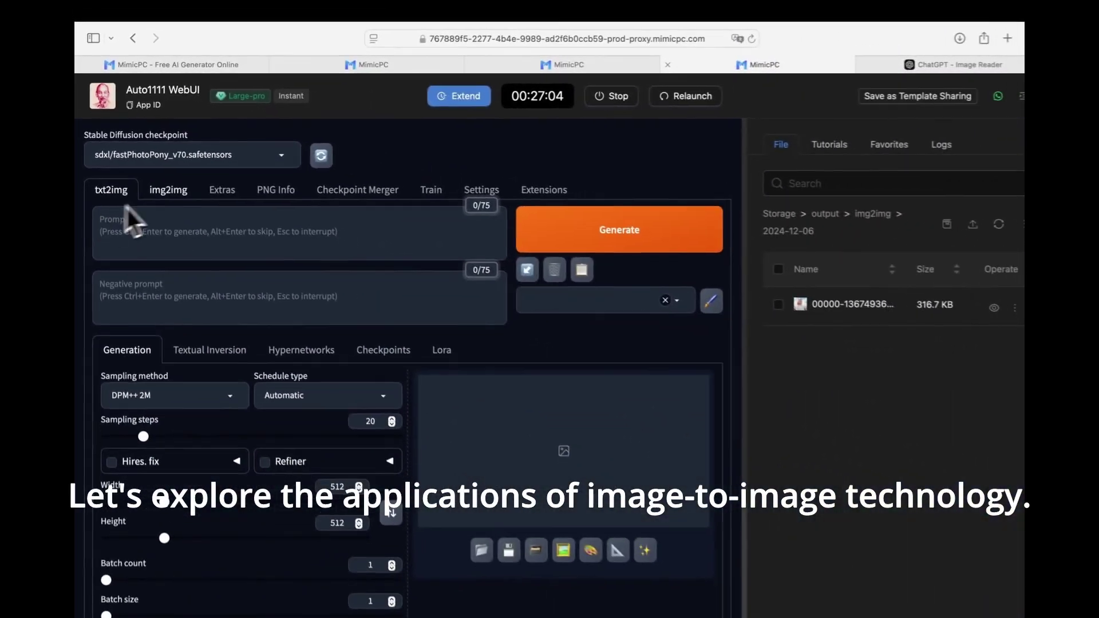
In img2img, load the pink-haired cat-ear girl picture as the reference image
click(171, 192)
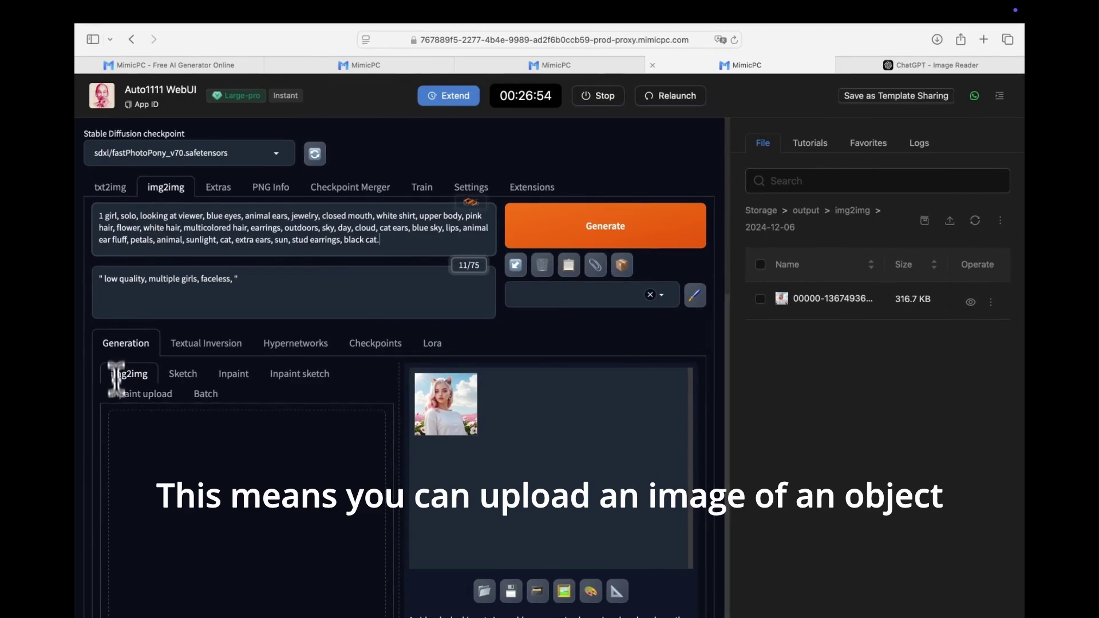
drag(953, 581, 221, 504)
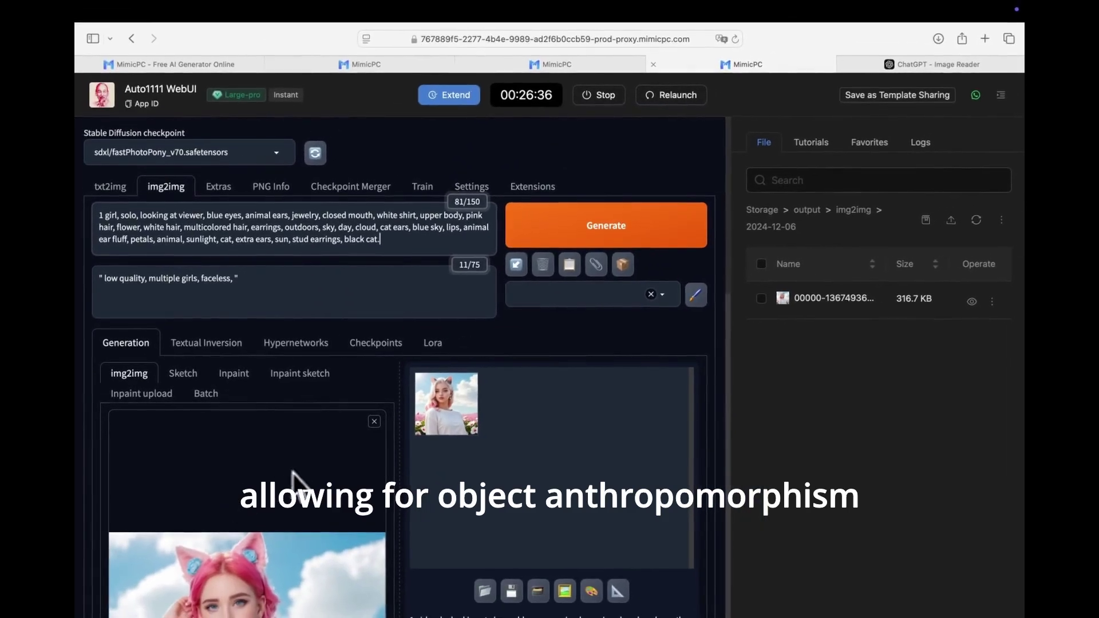
scroll(297, 508, down, 3)
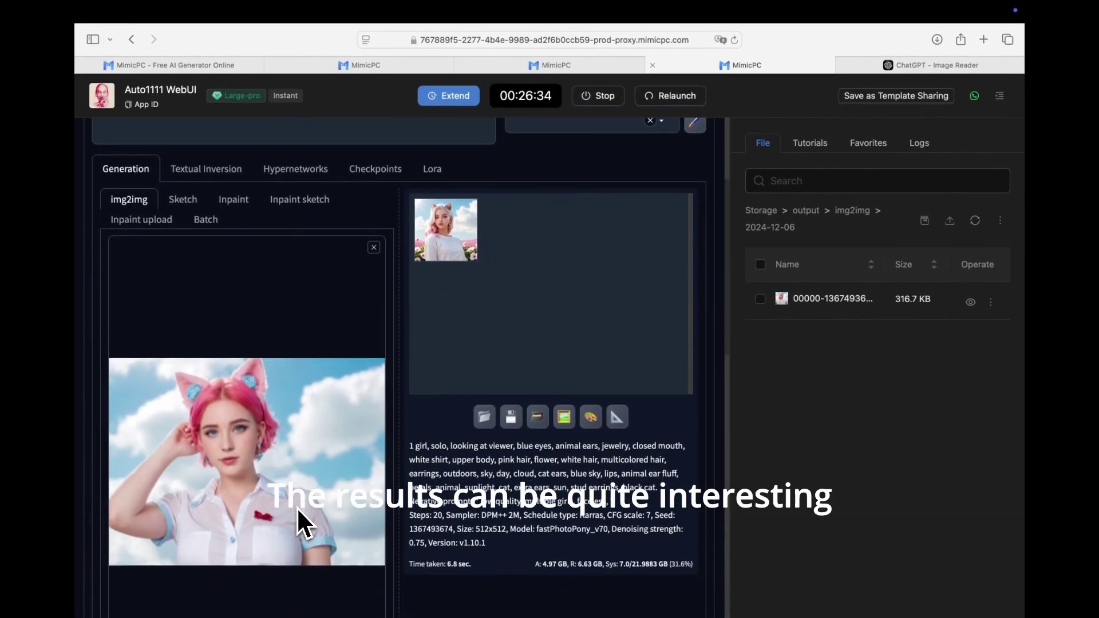
scroll(296, 507, up, 3)
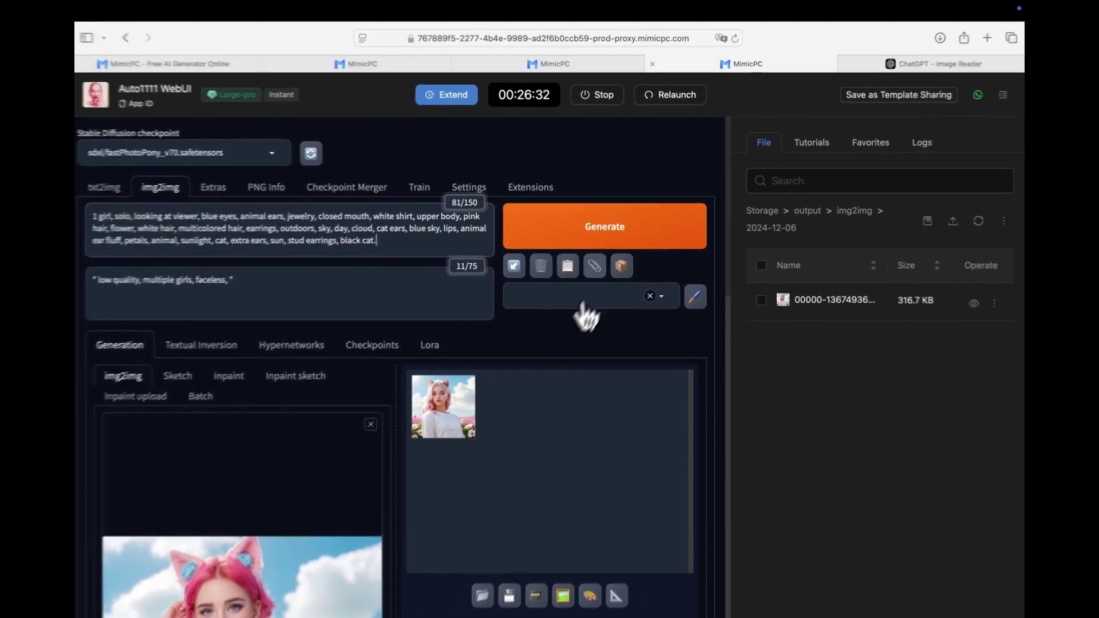
Generate the img2img cat-ear girl and enlarge the result to view it
click(604, 219)
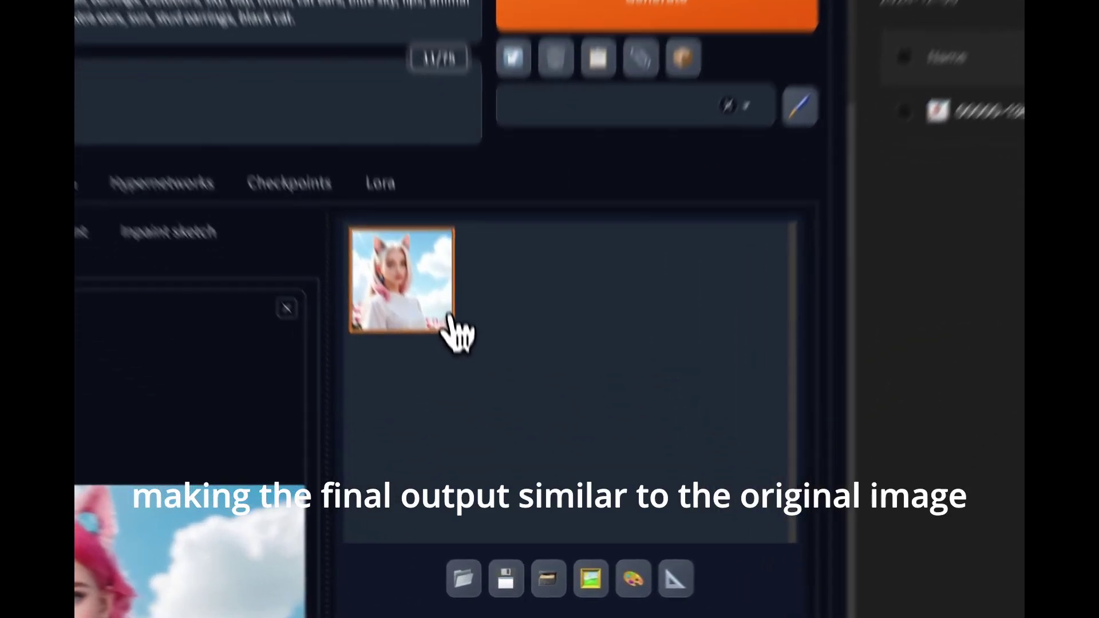
click(477, 429)
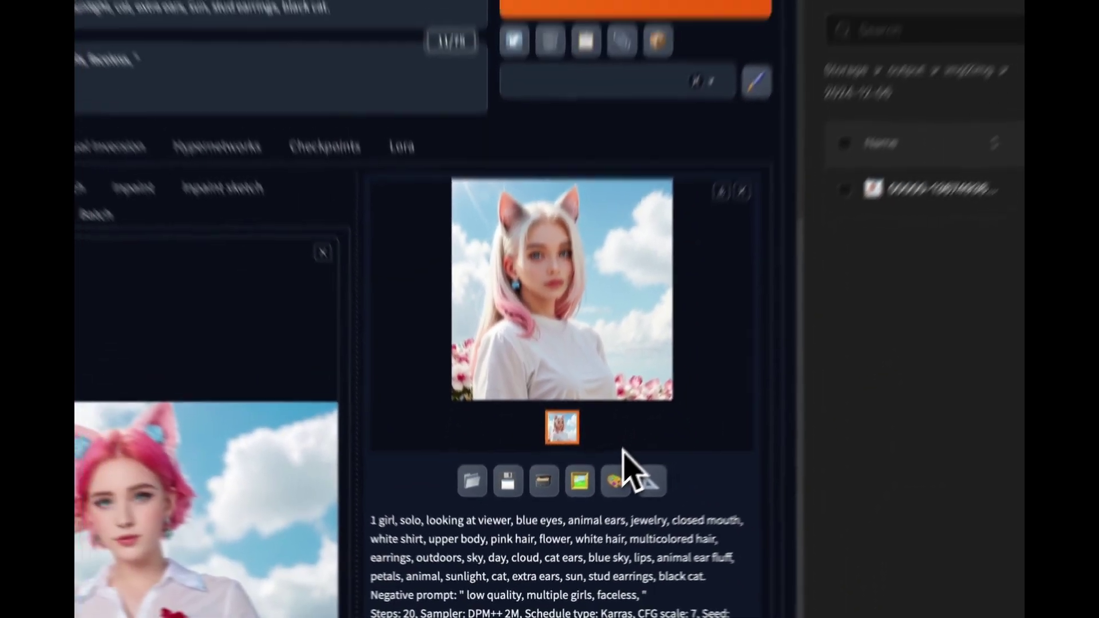
scroll(595, 489, down, 1)
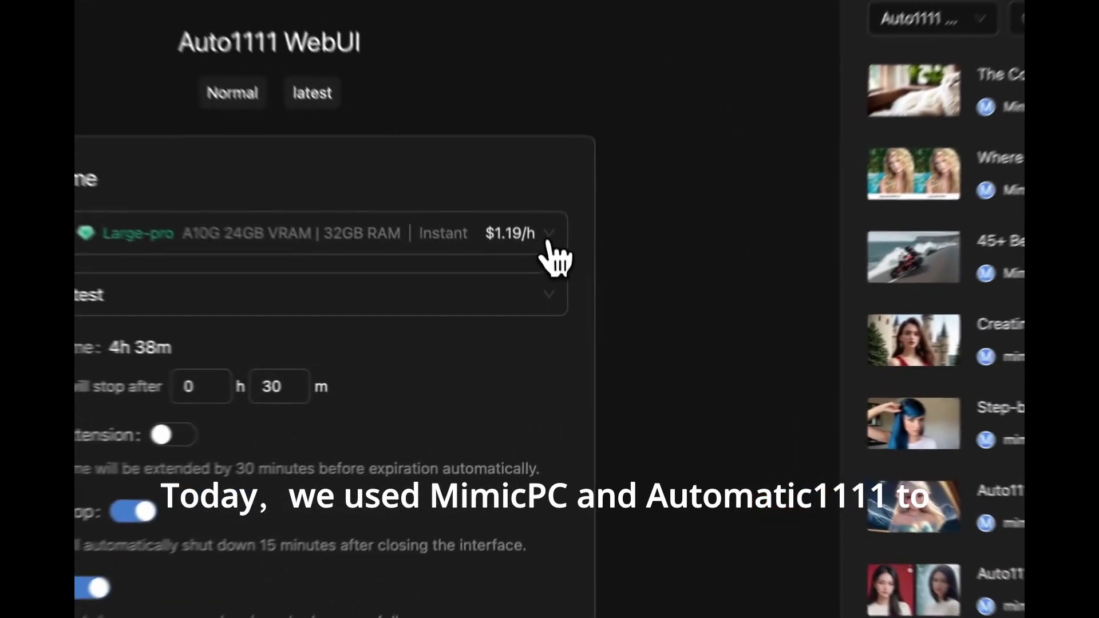
click(565, 309)
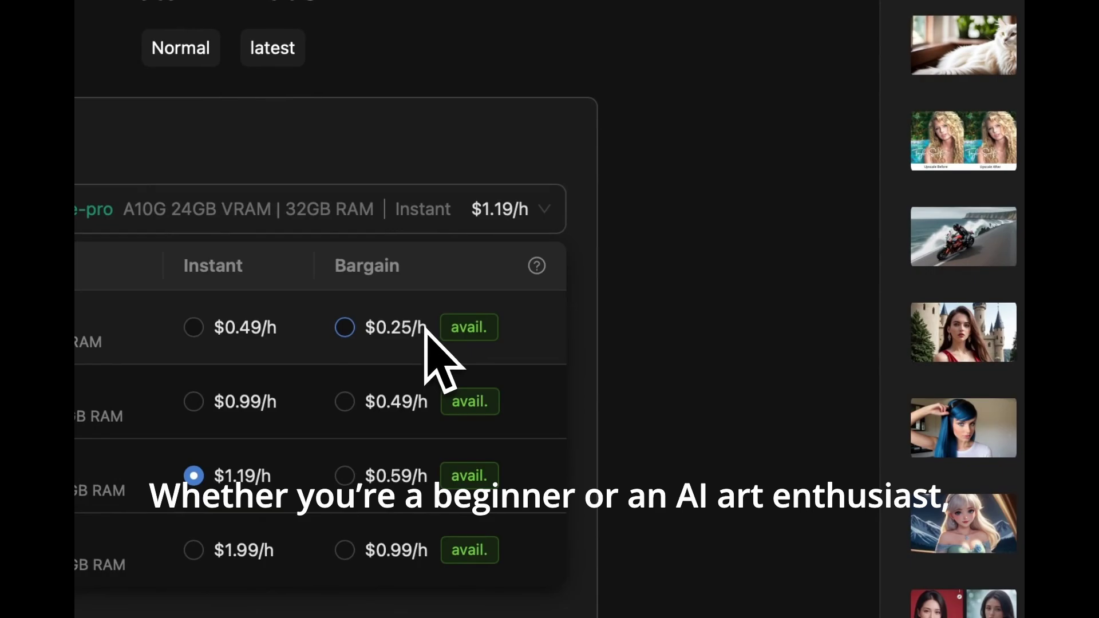
click(651, 404)
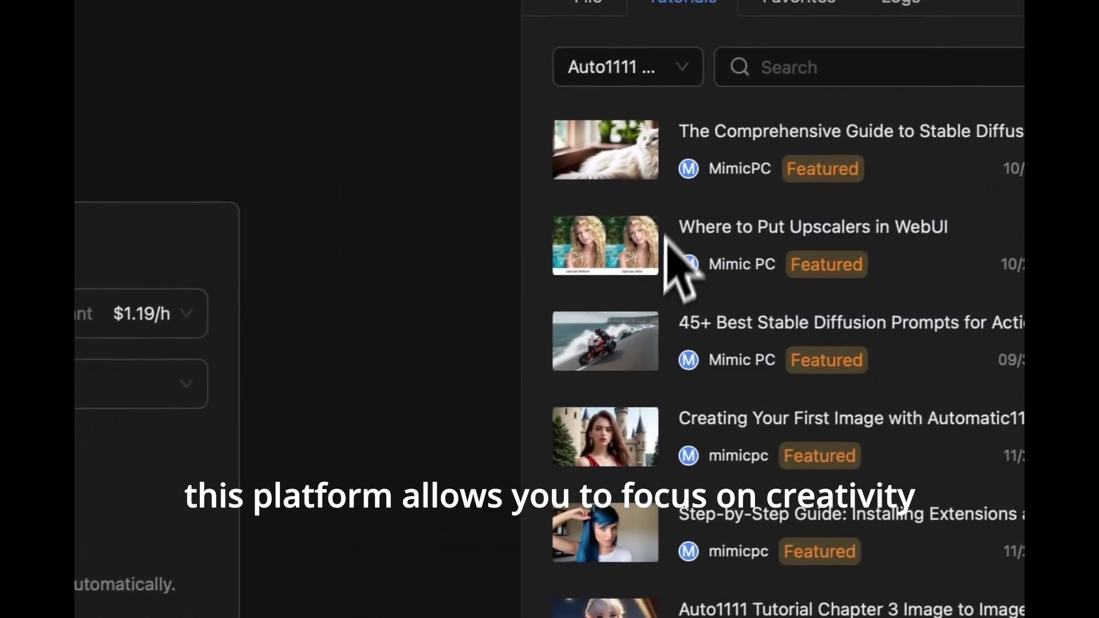
scroll(664, 197, down, 3)
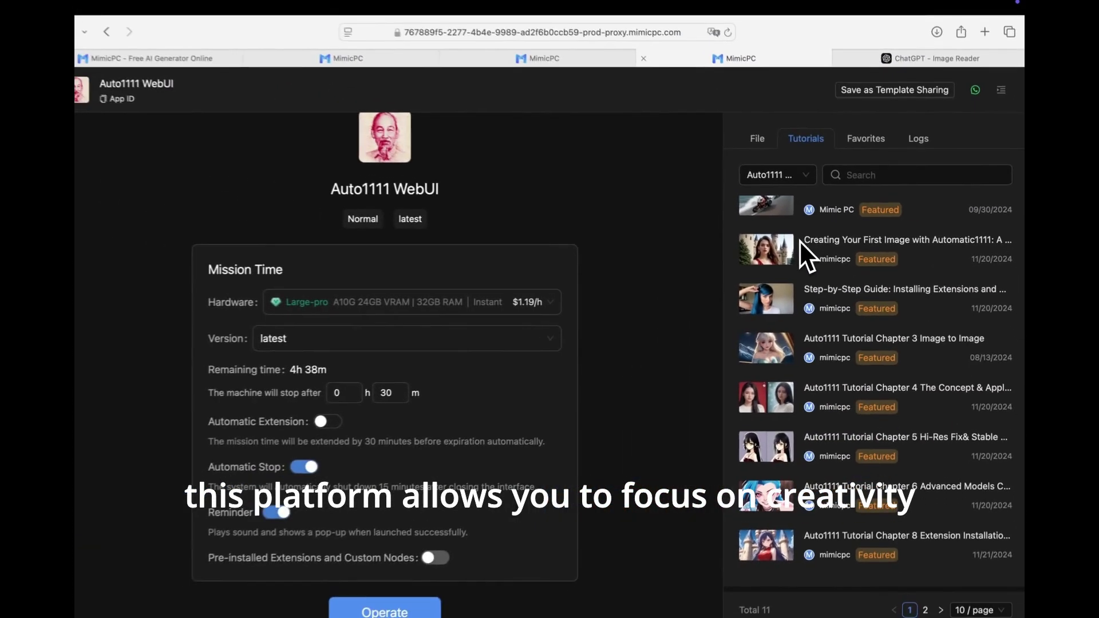